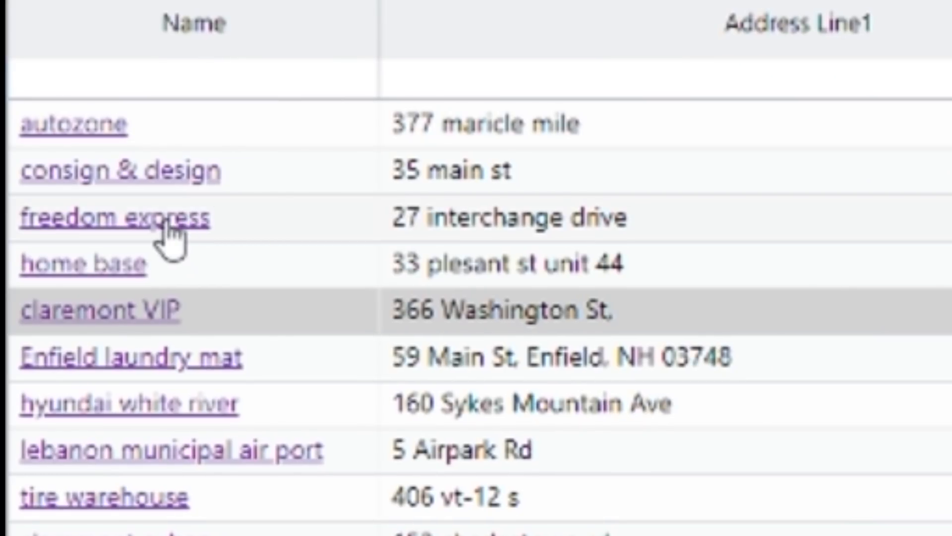
Open the consign & design location's record for editing.
{"action": "left_click", "coordinate": [183, 184]}
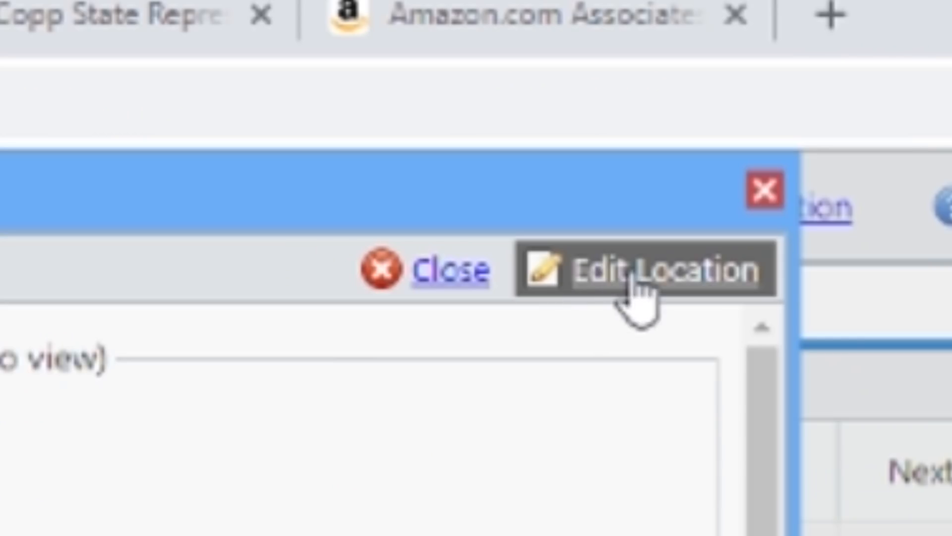
{"action": "left_click", "coordinate": [887, 48]}
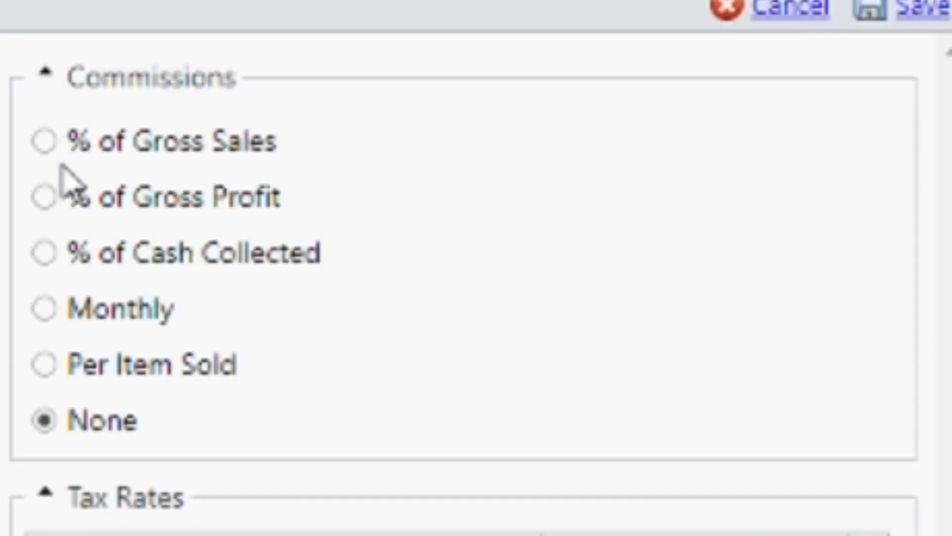
Try a commission of 20% of gross profit for the location and return the commission setting to None.
{"action": "left_click", "coordinate": [45, 197]}
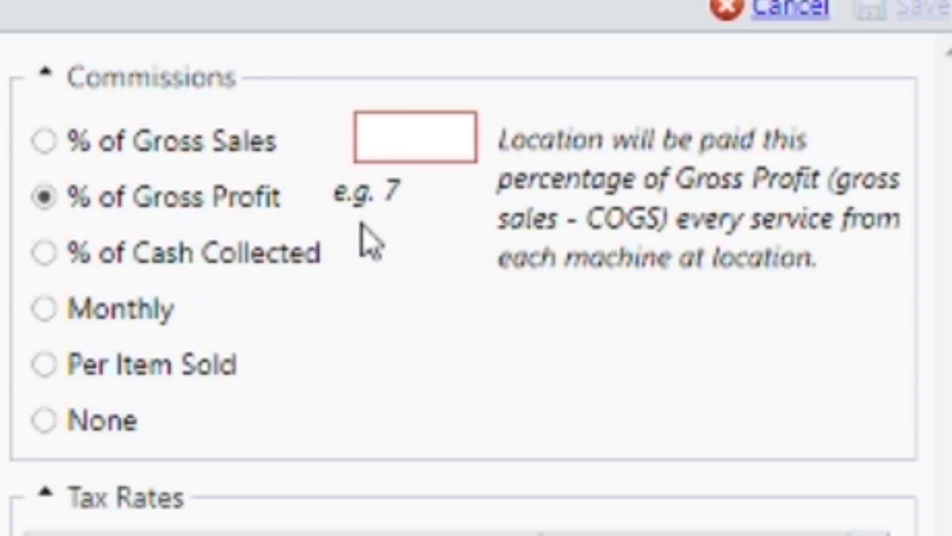
{"action": "left_click", "coordinate": [411, 144]}
{"action": "type", "text": "20"}
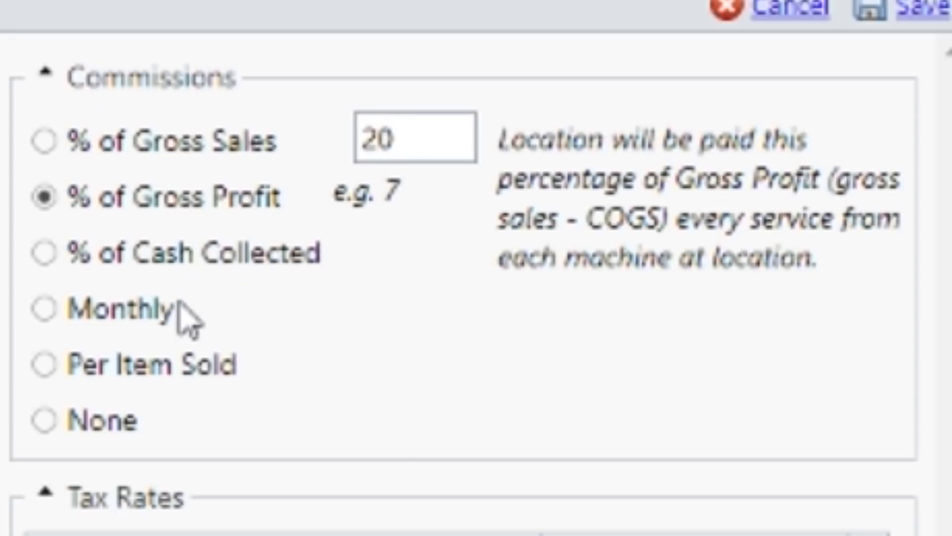
{"action": "left_click", "coordinate": [45, 421]}
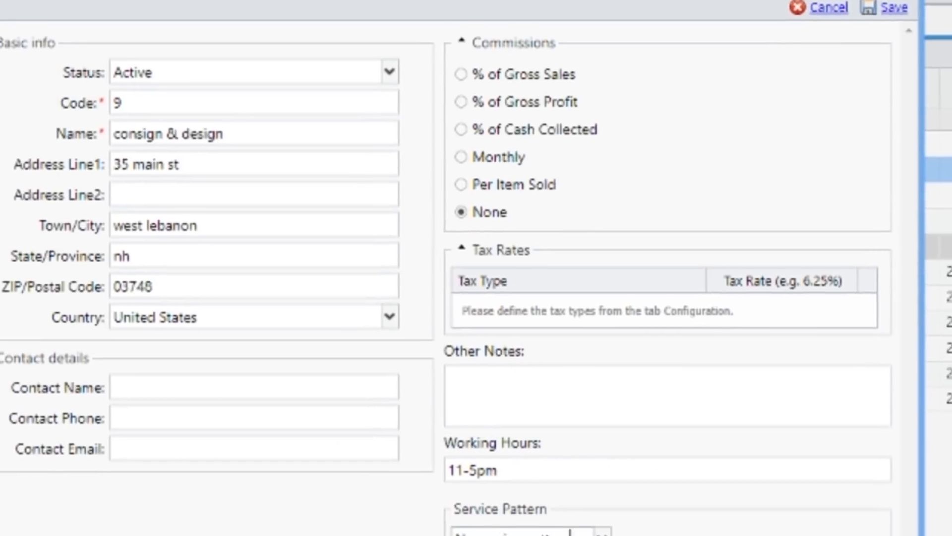
Set the location's service pattern to Weekly and save the location.
{"action": "left_click", "coordinate": [599, 535]}
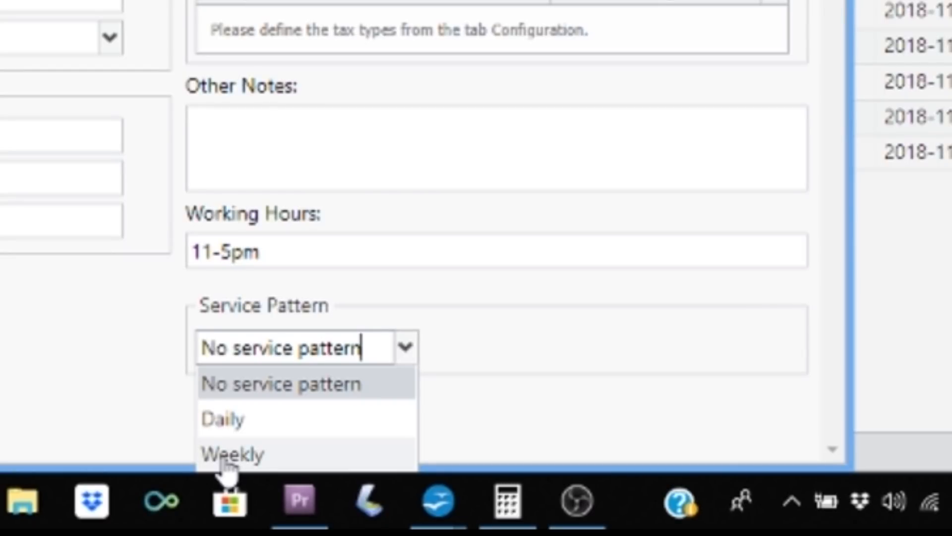
{"action": "left_click", "coordinate": [223, 458]}
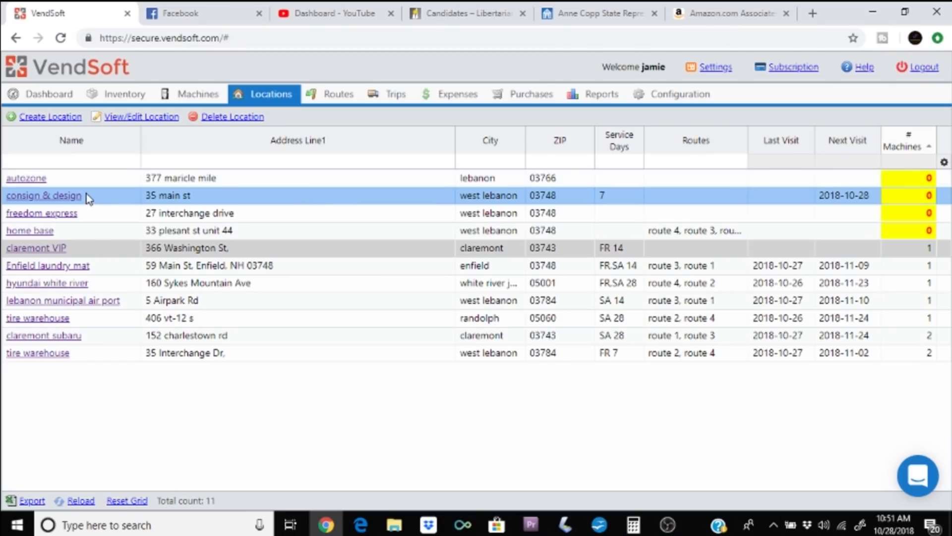
Reopen the consign & design location, check which machines can be installed there, and close it without installing one.
{"action": "left_click", "coordinate": [141, 119]}
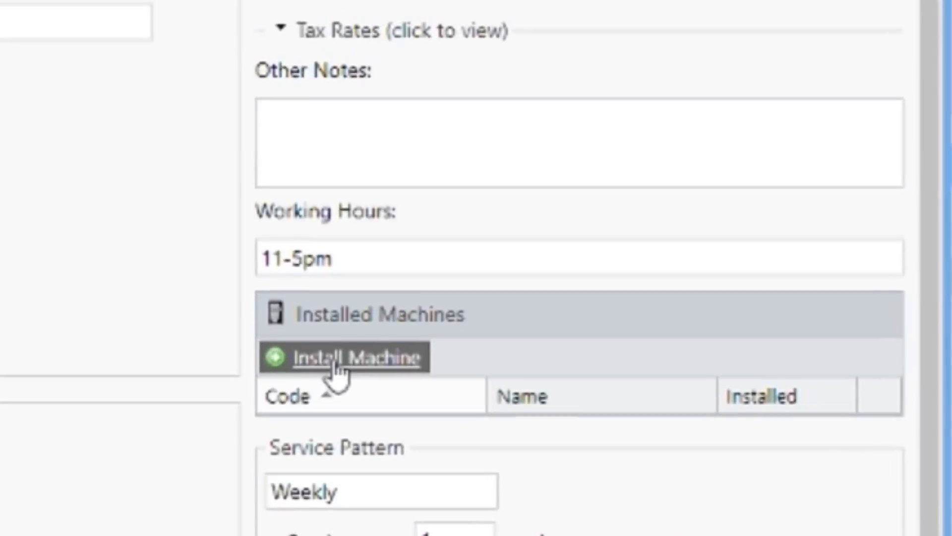
{"action": "left_click", "coordinate": [535, 352]}
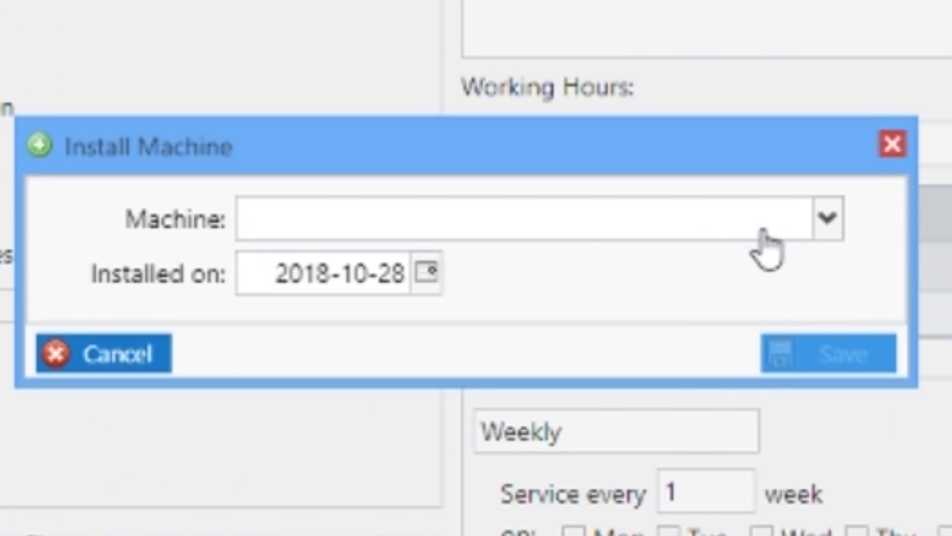
{"action": "left_click", "coordinate": [831, 231]}
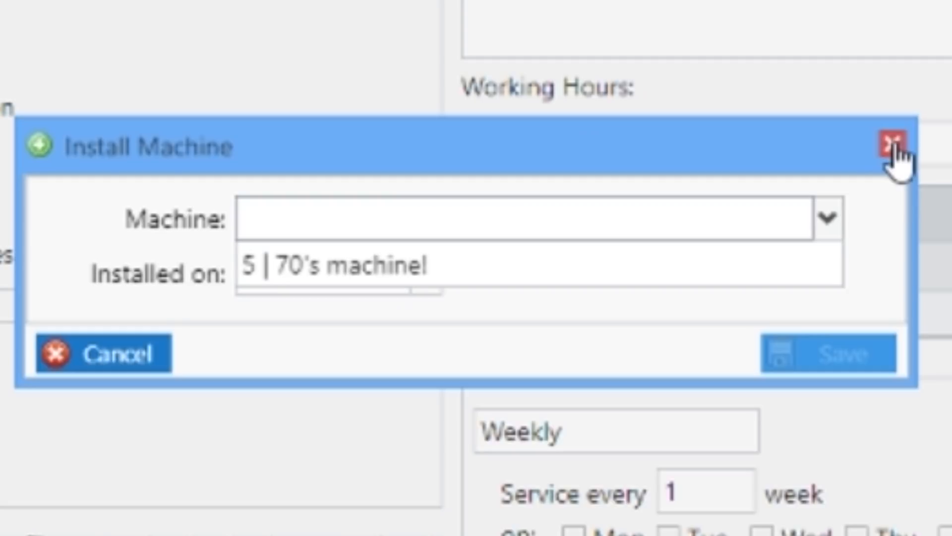
{"action": "left_click", "coordinate": [108, 375]}
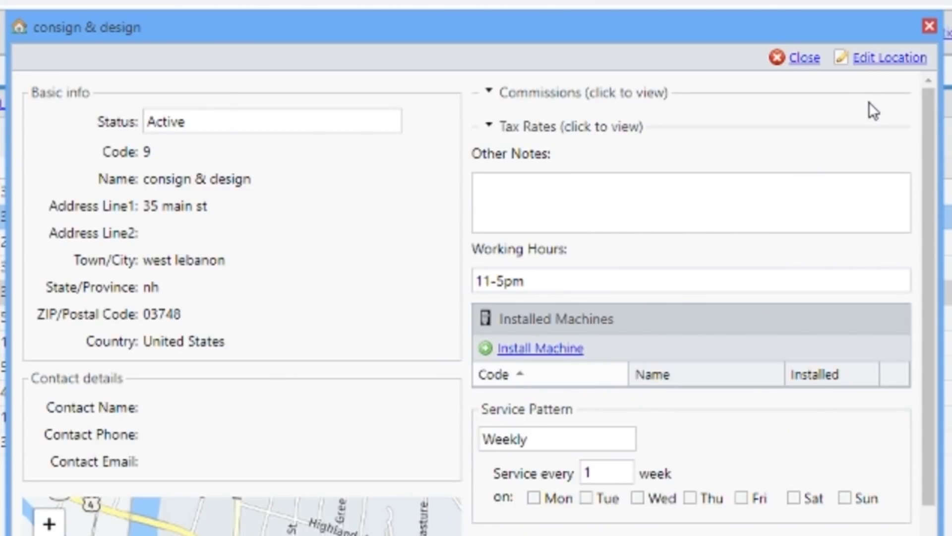
{"action": "left_click", "coordinate": [930, 28]}
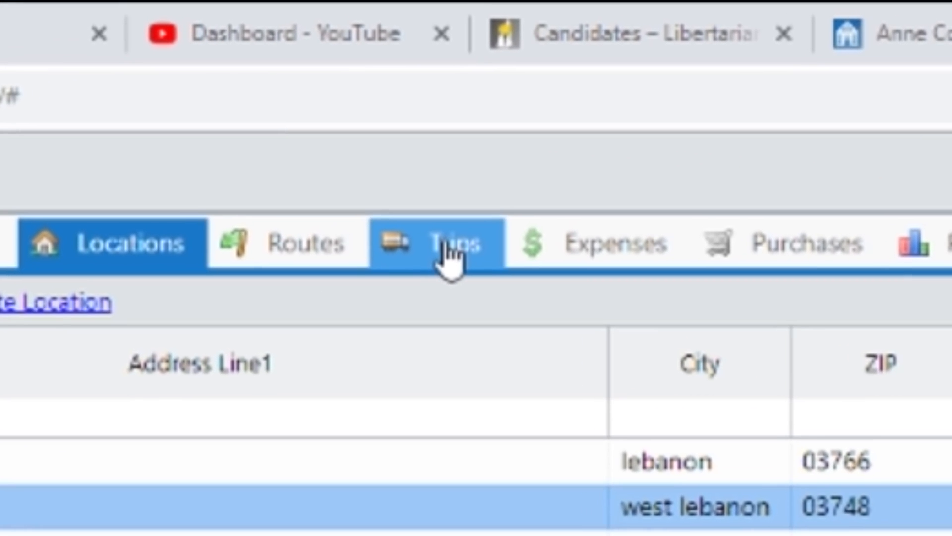
Create a trip with the locations Enfield laundry mat, hyundai white river, lebanon municipal air port, claremont subaru and both tire warehouse entries.
{"action": "left_click", "coordinate": [445, 243]}
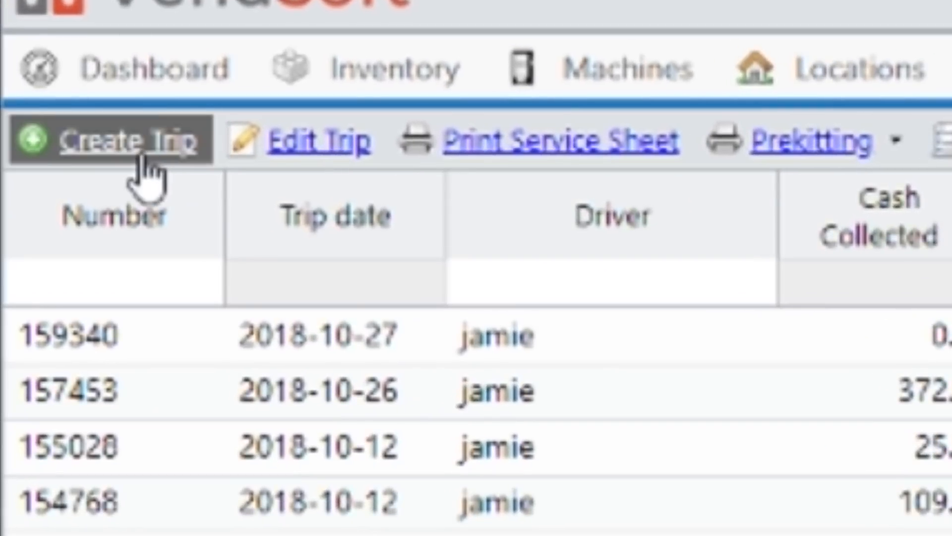
{"action": "left_click", "coordinate": [117, 146]}
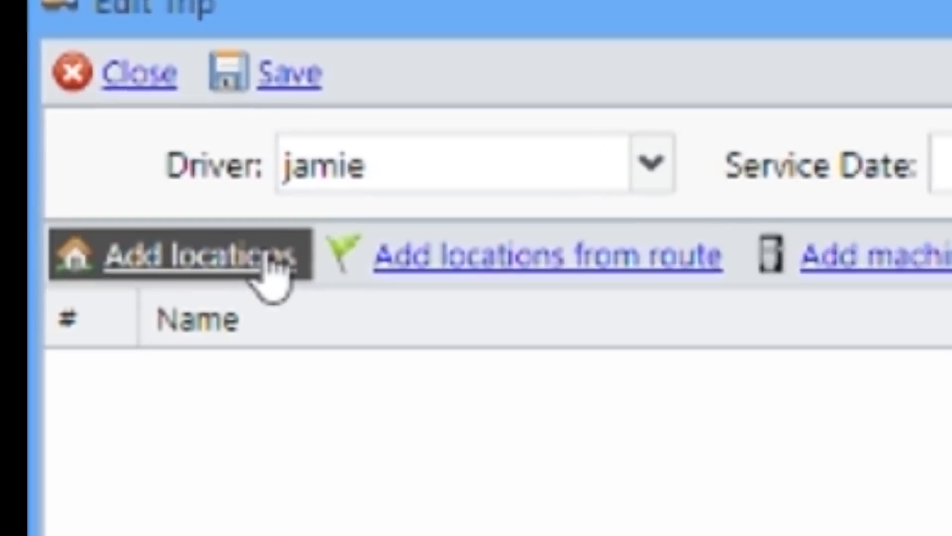
{"action": "left_click", "coordinate": [56, 135]}
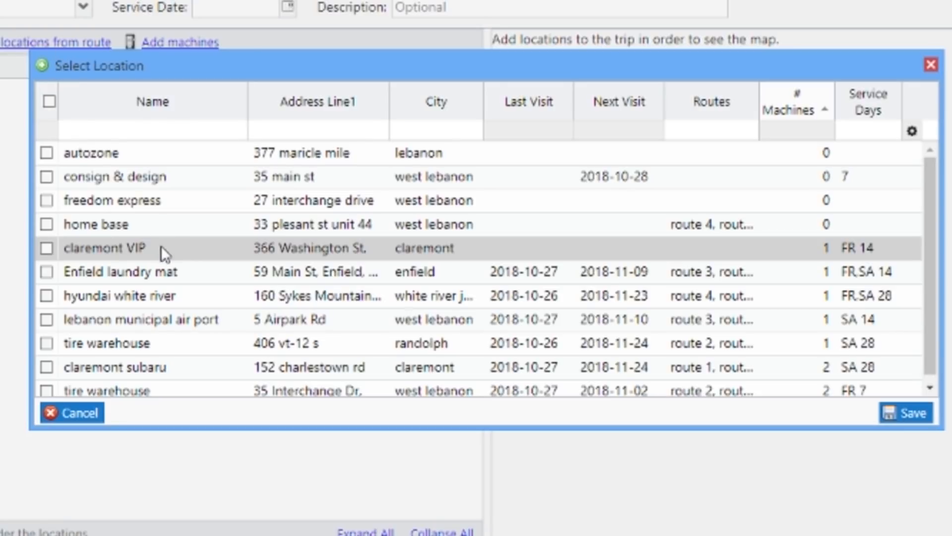
{"action": "left_click", "coordinate": [46, 391]}
{"action": "left_click", "coordinate": [47, 363]}
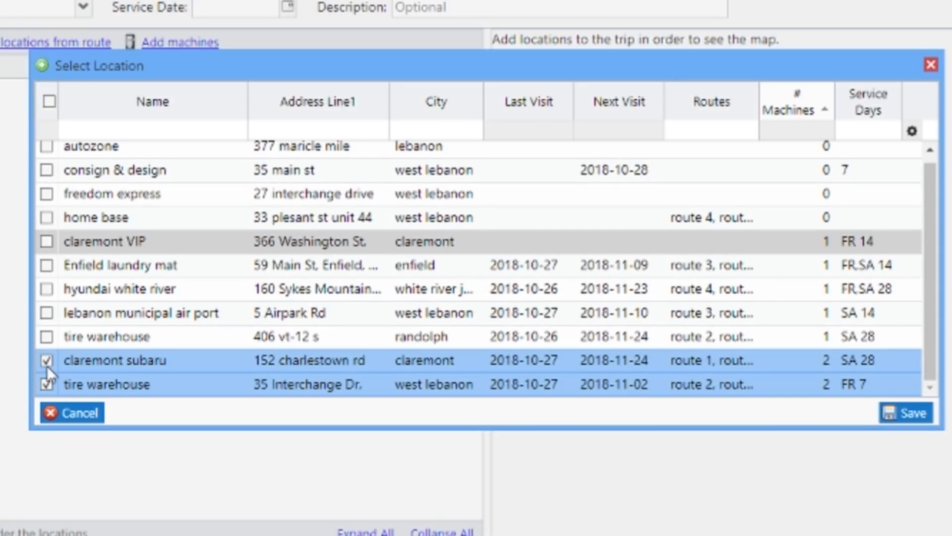
{"action": "left_click", "coordinate": [46, 336]}
{"action": "left_click", "coordinate": [46, 312]}
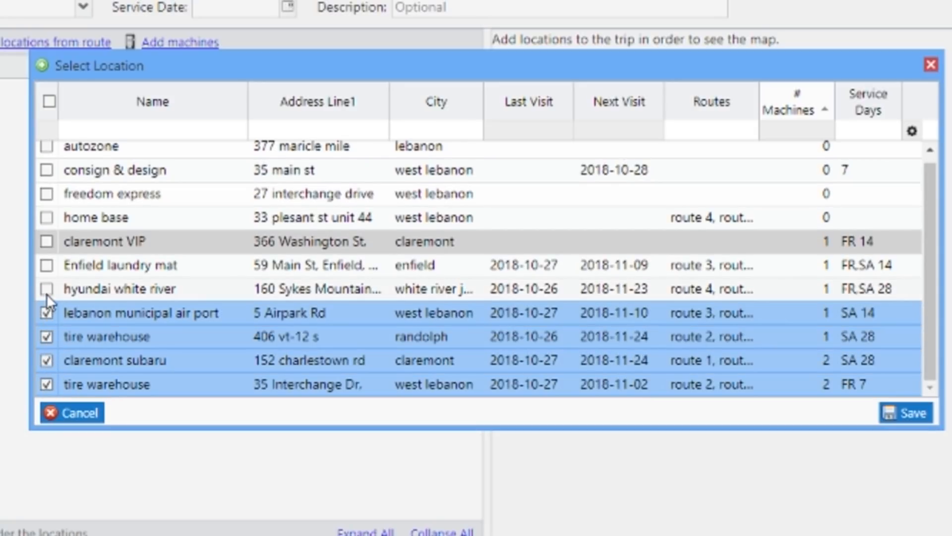
{"action": "left_click", "coordinate": [47, 290]}
{"action": "left_click", "coordinate": [48, 265]}
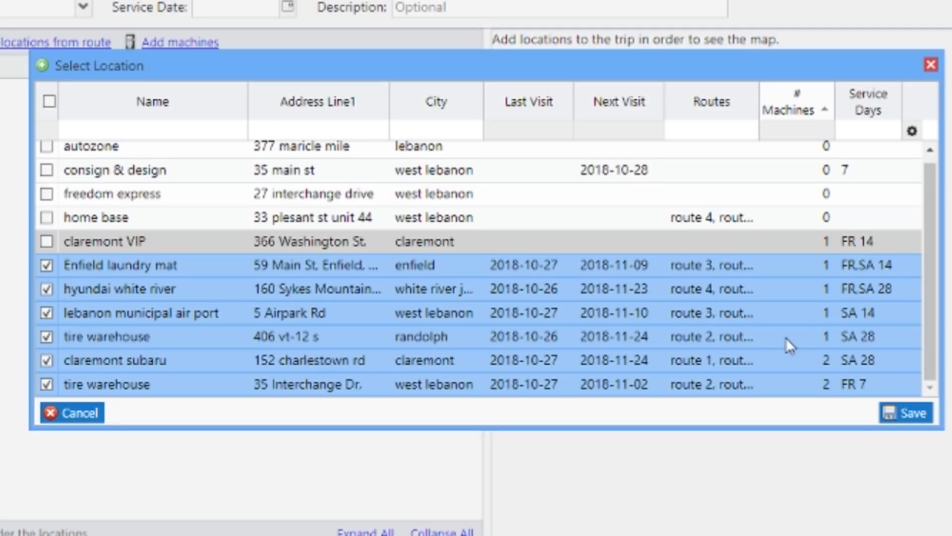
{"action": "left_click", "coordinate": [912, 414]}
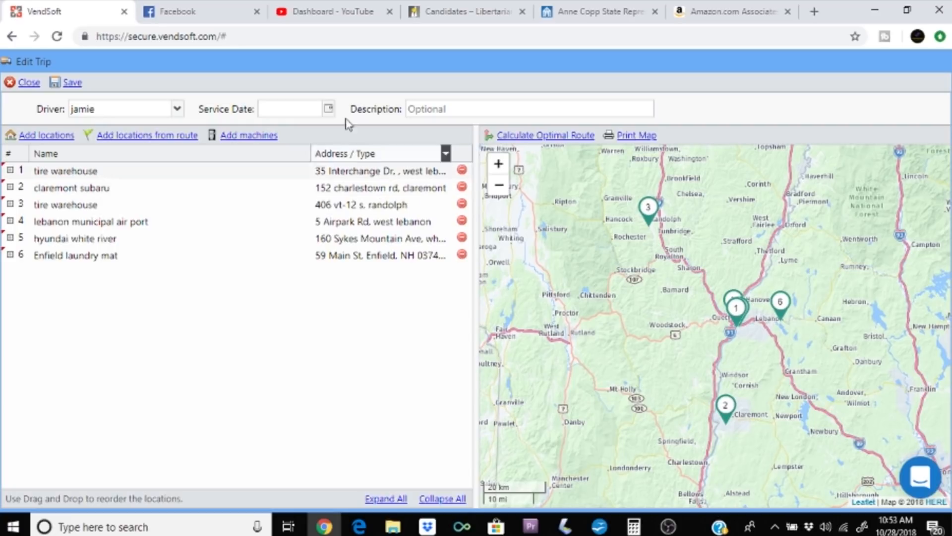
Set the trip's service date to today, 2018-10-28.
{"action": "left_click", "coordinate": [329, 109]}
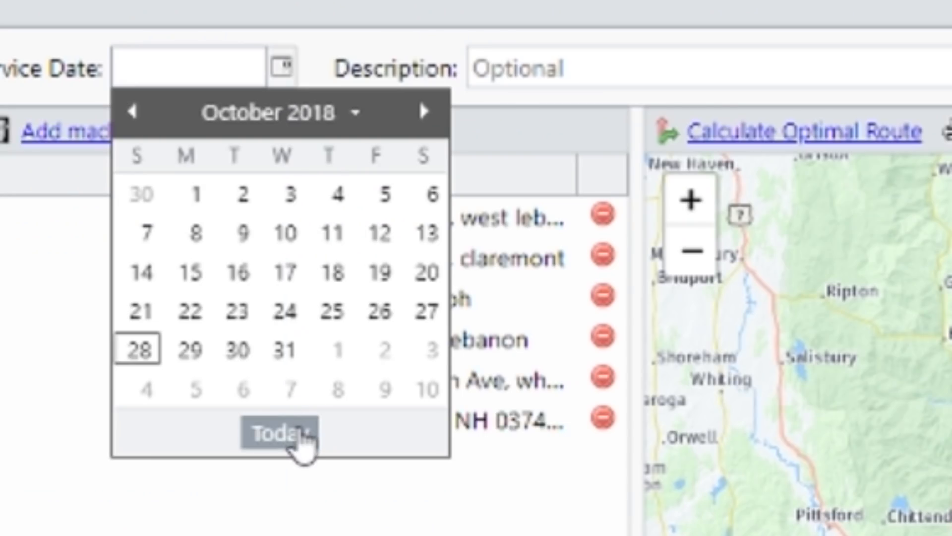
{"action": "left_click", "coordinate": [285, 435]}
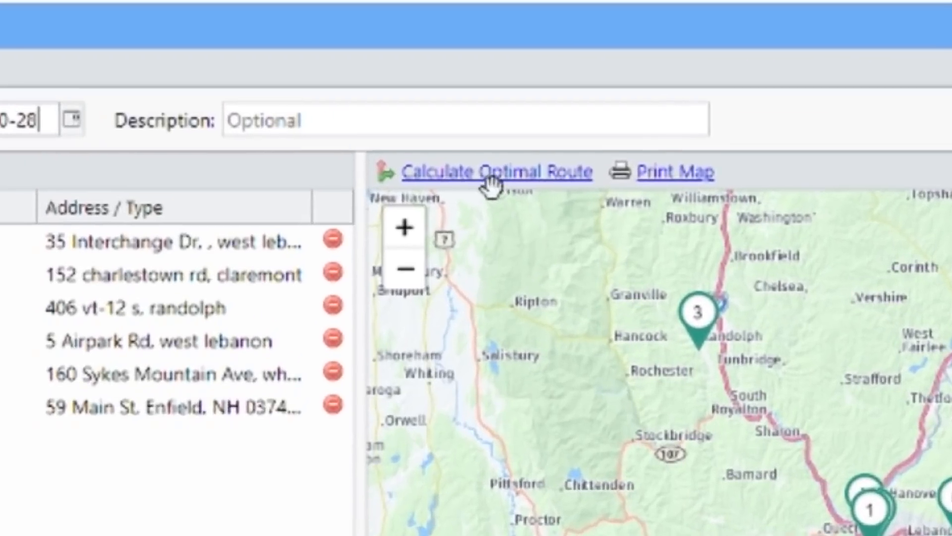
Calculate the optimal route through the trip's locations and save the trip.
{"action": "left_click", "coordinate": [457, 182]}
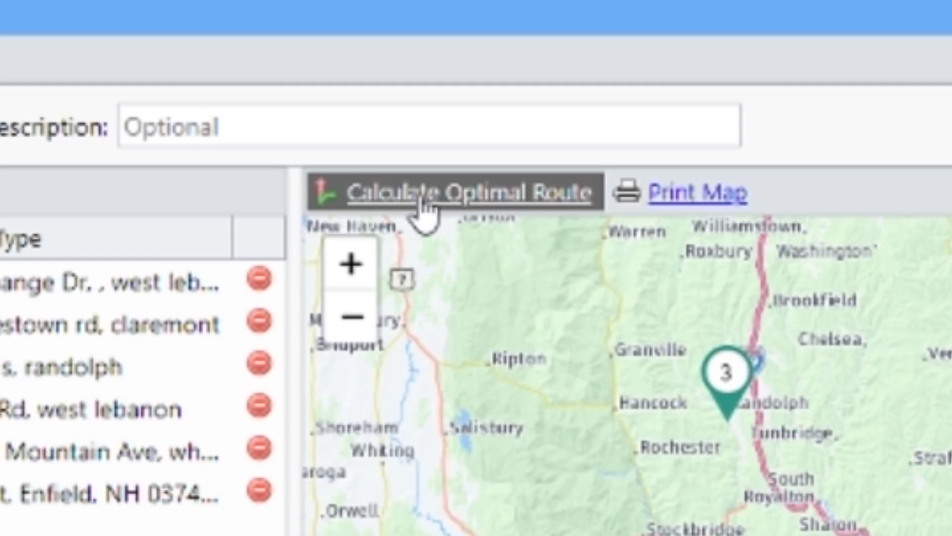
{"action": "left_click", "coordinate": [422, 207]}
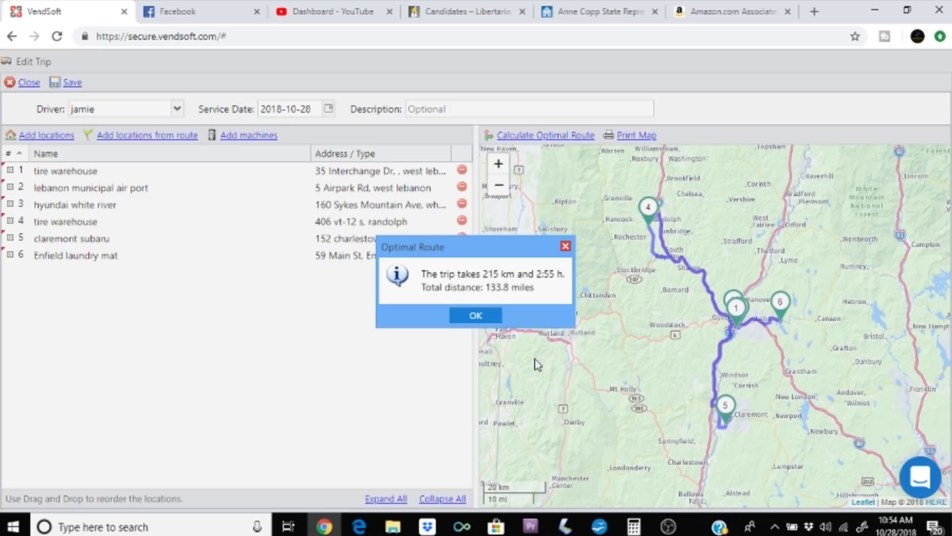
{"action": "left_click", "coordinate": [566, 246]}
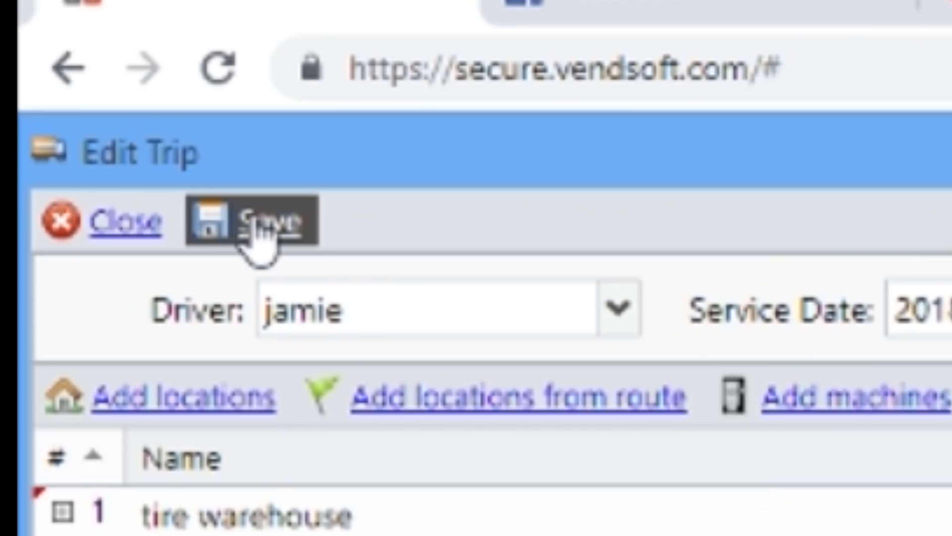
{"action": "left_click", "coordinate": [67, 82]}
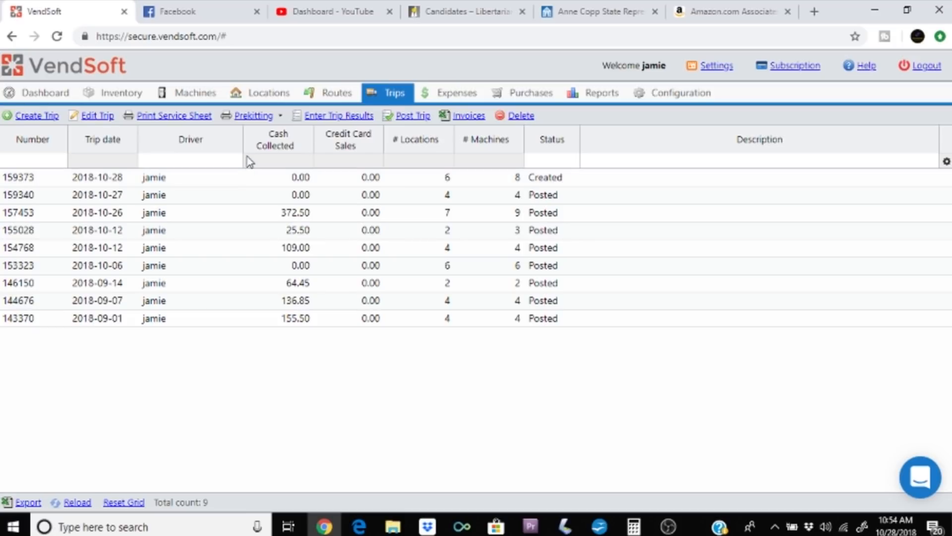
Generate the prekitting PDF for the 2018-10-28 trip, open it and review the product quantities to load and in the warehouse.
{"action": "left_click", "coordinate": [246, 117]}
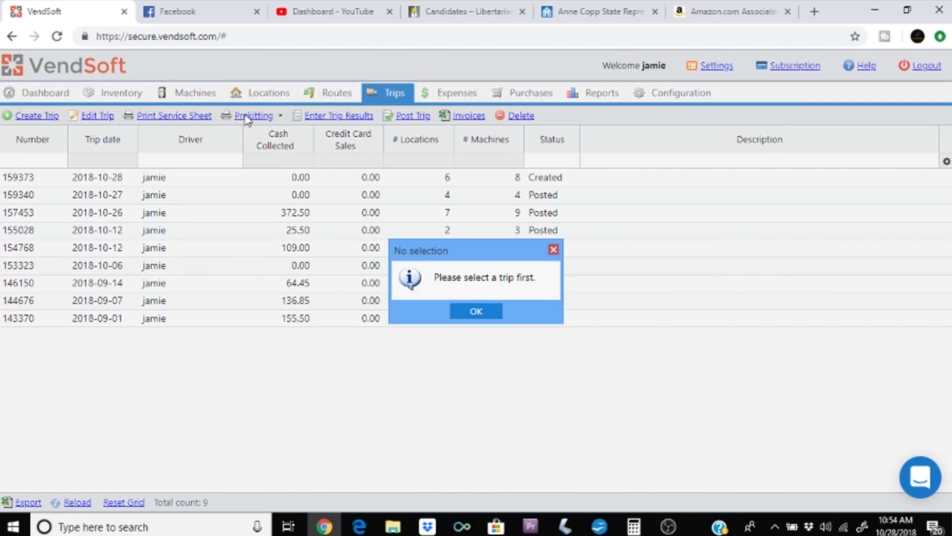
{"action": "left_click", "coordinate": [482, 313]}
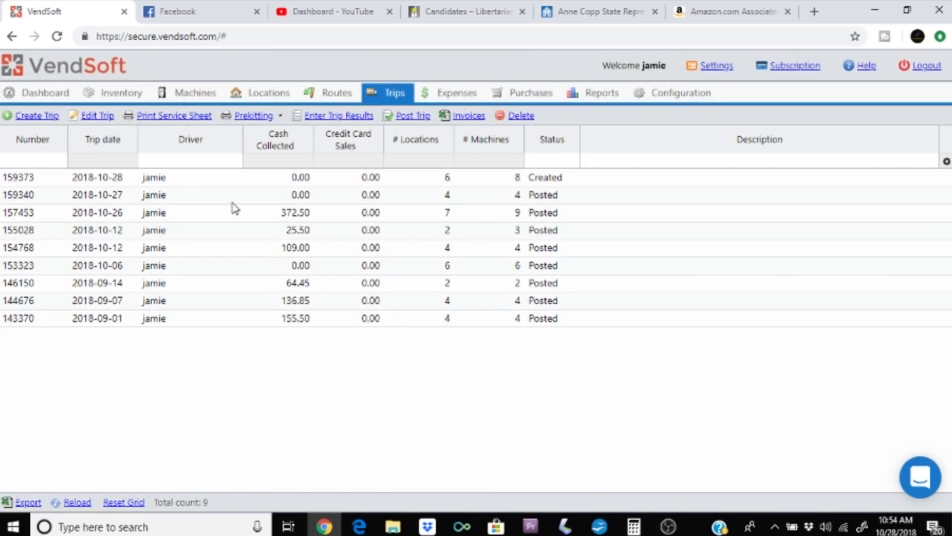
{"action": "left_click", "coordinate": [176, 184]}
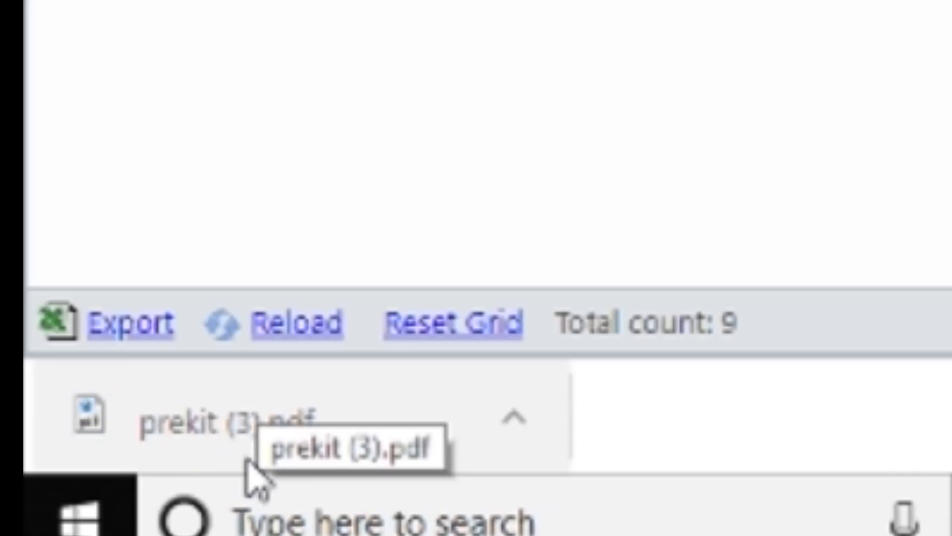
{"action": "left_click", "coordinate": [206, 434]}
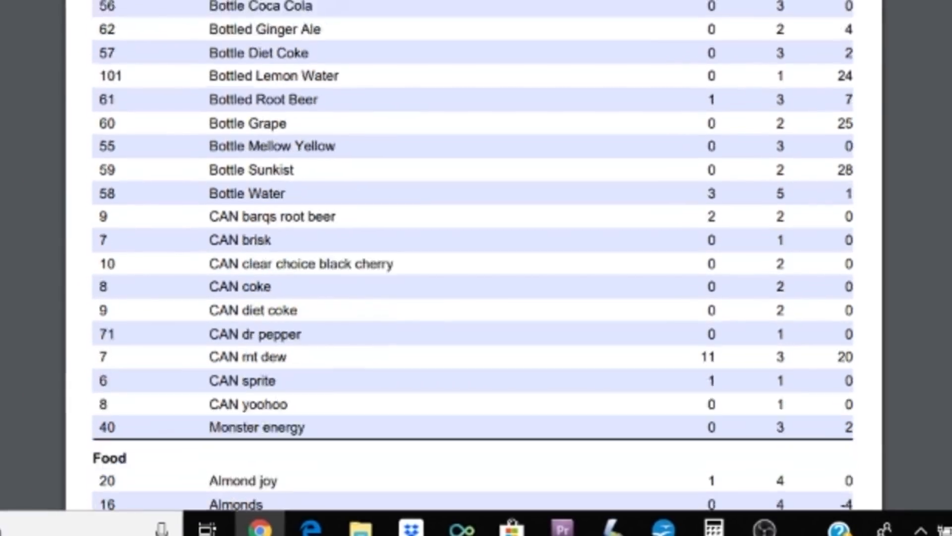
{"action": "scroll", "coordinate": [473, 258], "scroll_direction": "down", "scroll_amount": 4}
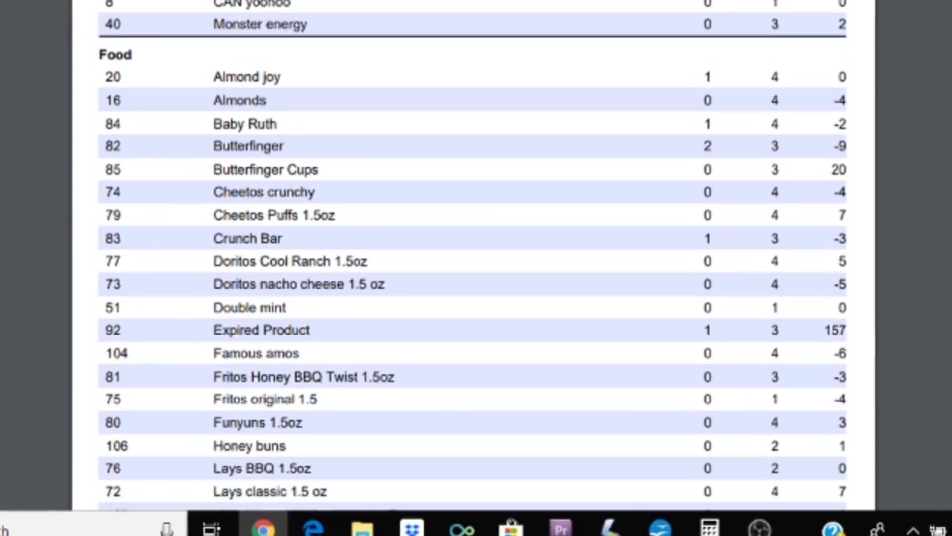
{"action": "scroll", "coordinate": [473, 258], "scroll_direction": "down", "scroll_amount": 3}
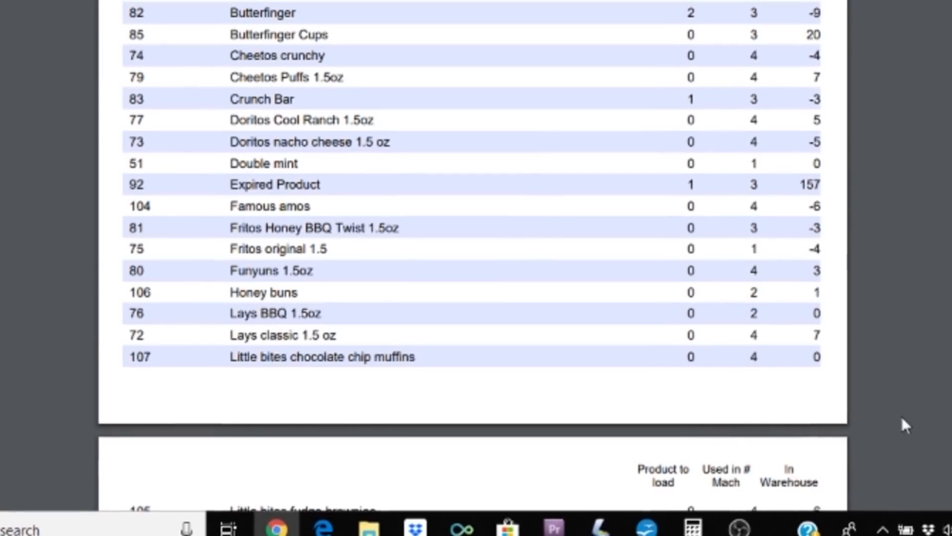
{"action": "scroll", "coordinate": [905, 425], "scroll_direction": "down", "scroll_amount": 10}
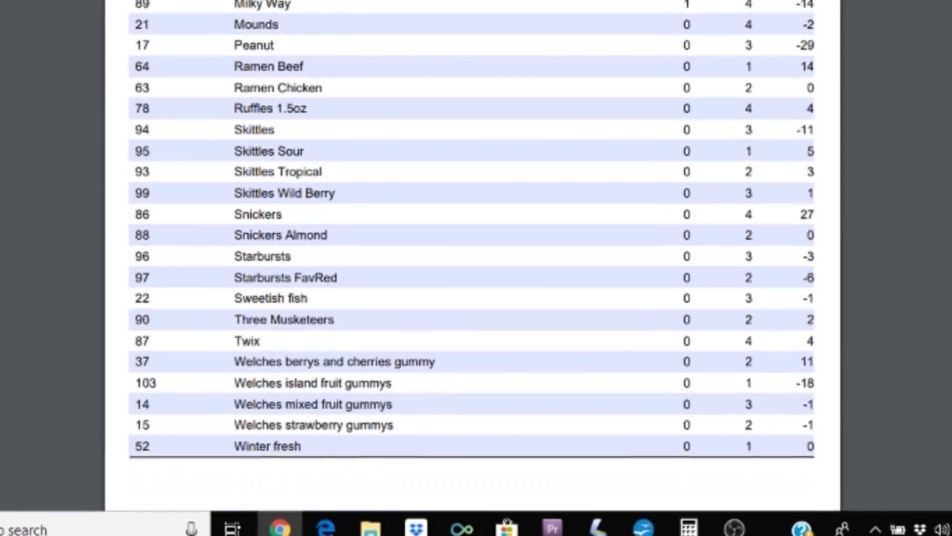
{"action": "scroll", "coordinate": [471, 248], "scroll_direction": "down", "scroll_amount": 8}
{"action": "scroll", "coordinate": [472, 248], "scroll_direction": "up", "scroll_amount": 1}
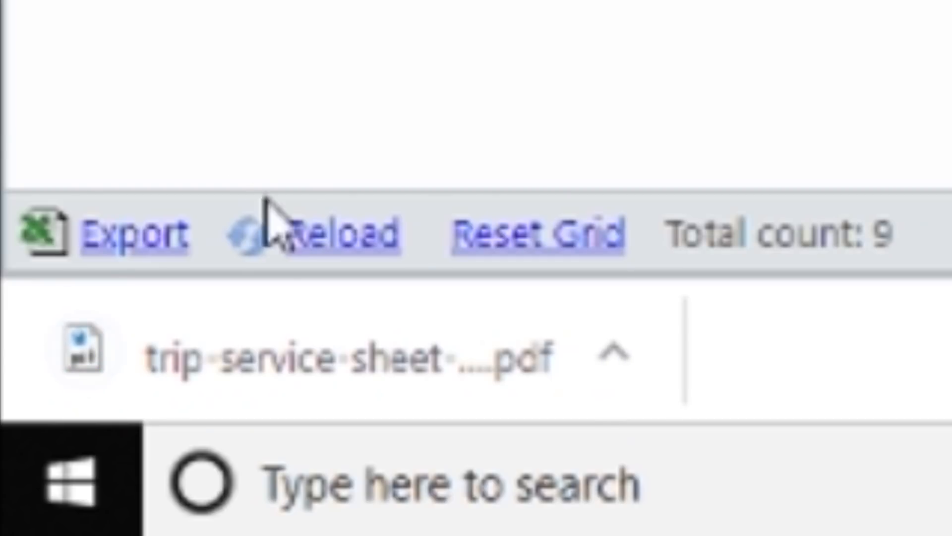
Open the service sheet PDF for the 2018-10-28 trip and look through its machine pages.
{"action": "left_click", "coordinate": [342, 350]}
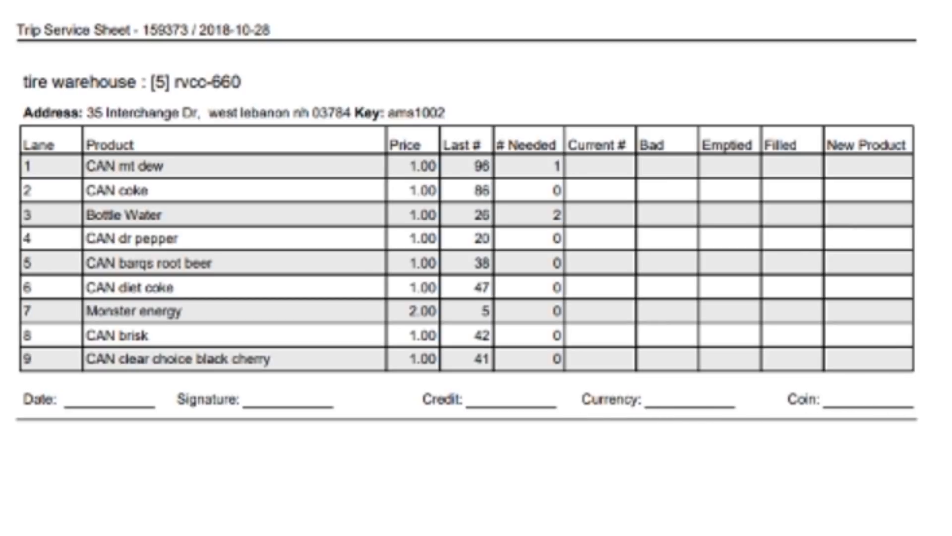
{"action": "scroll", "coordinate": [476, 268], "scroll_direction": "down", "scroll_amount": 12}
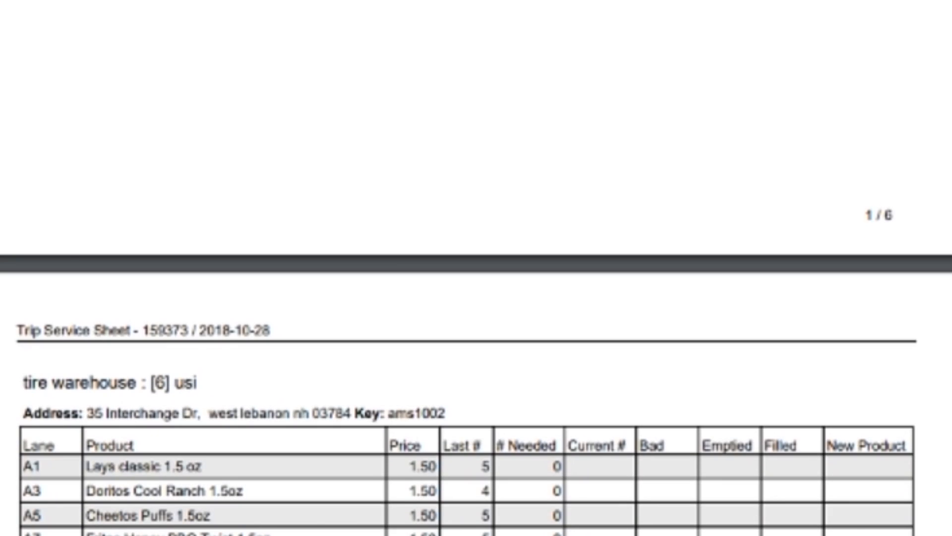
Review the tire warehouse machine page and the following product pages of the trip service sheet.
{"action": "scroll", "coordinate": [476, 268], "scroll_direction": "down", "scroll_amount": 12}
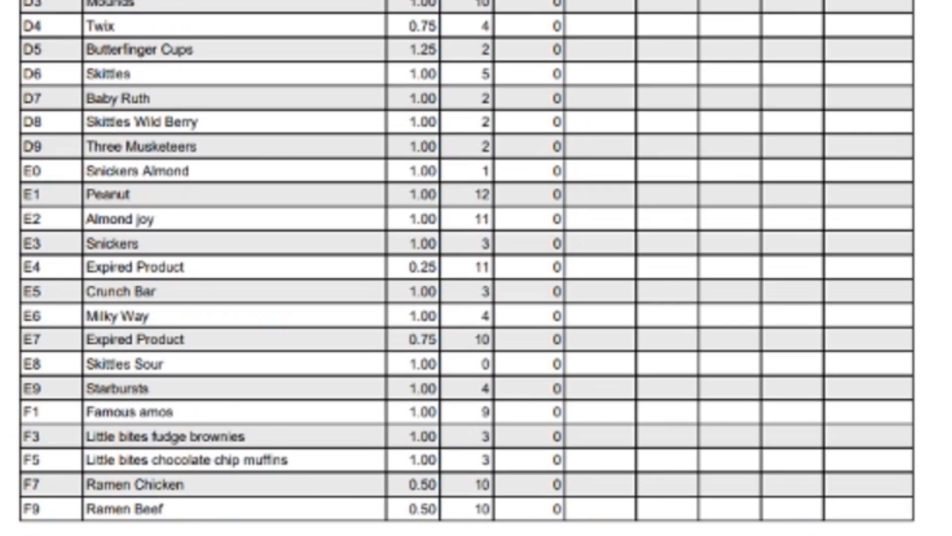
{"action": "scroll", "coordinate": [476, 268], "scroll_direction": "down", "scroll_amount": 5}
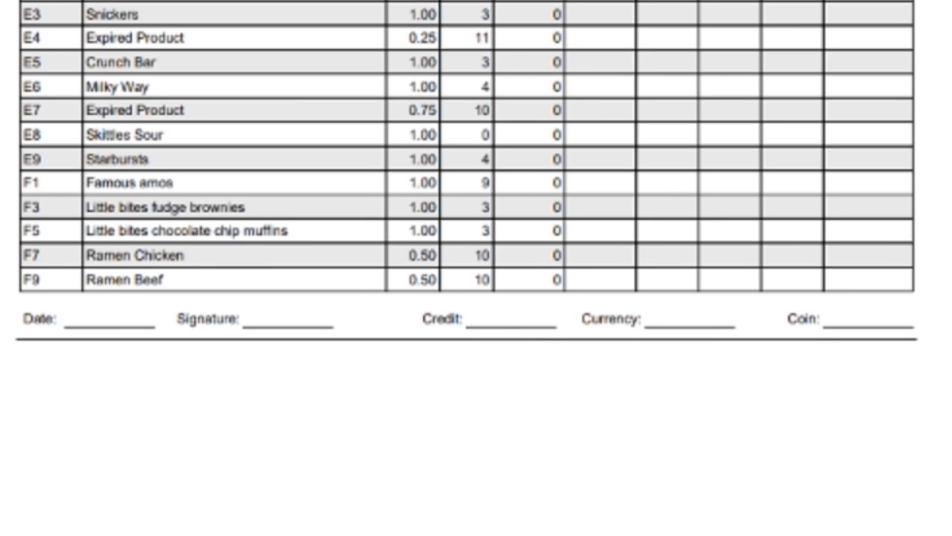
{"action": "scroll", "coordinate": [476, 267], "scroll_direction": "down", "scroll_amount": 10}
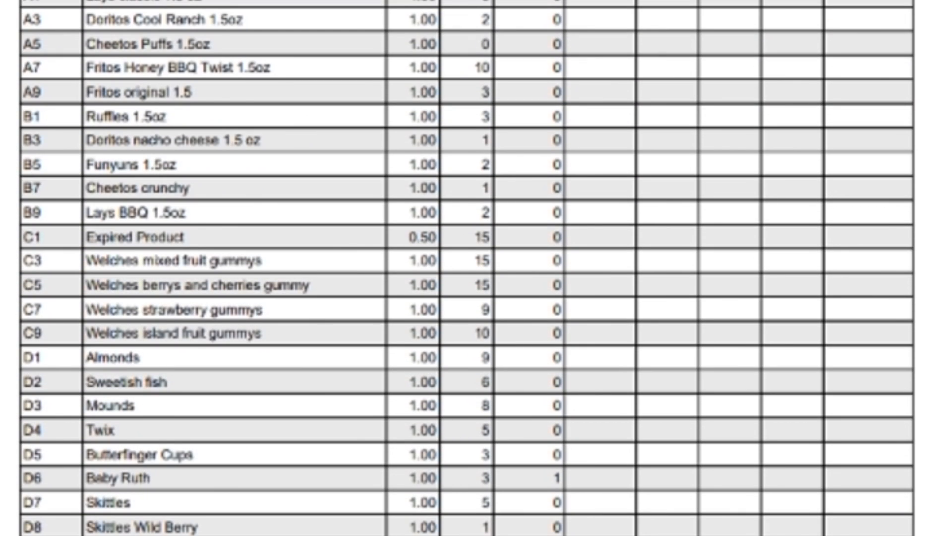
{"action": "scroll", "coordinate": [476, 268], "scroll_direction": "up", "scroll_amount": 20}
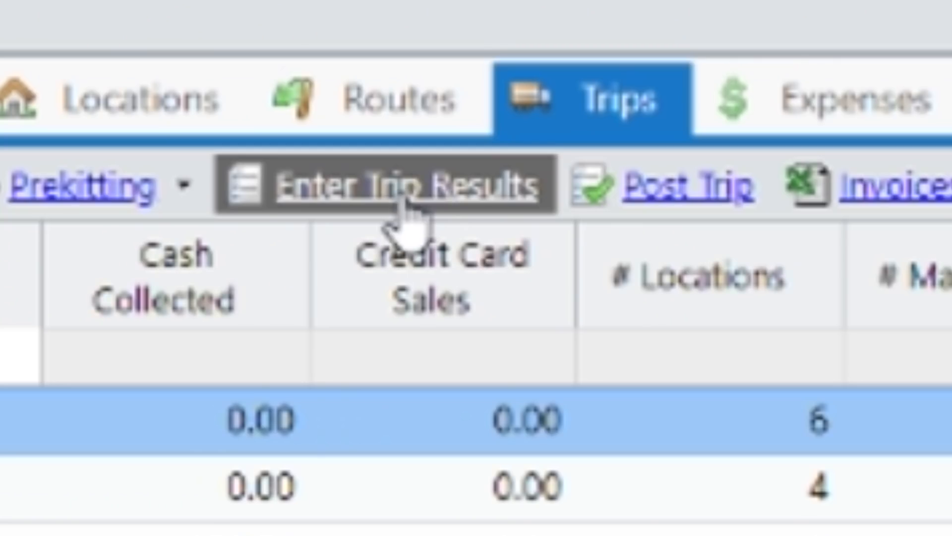
Start entering the 2018-10-28 trip's results, giving CAN mt dew a current count of 24 and 48 filled.
{"action": "left_click", "coordinate": [404, 199]}
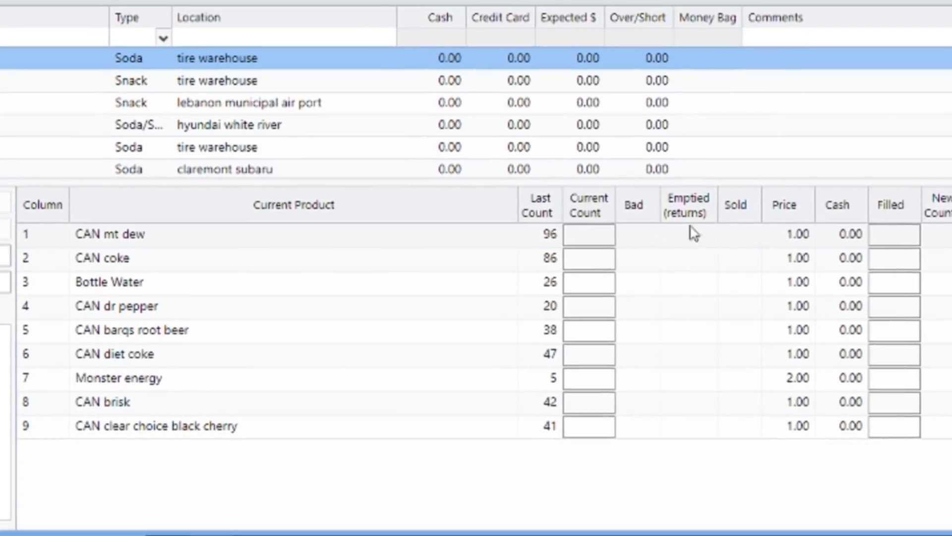
{"action": "left_click", "coordinate": [575, 220]}
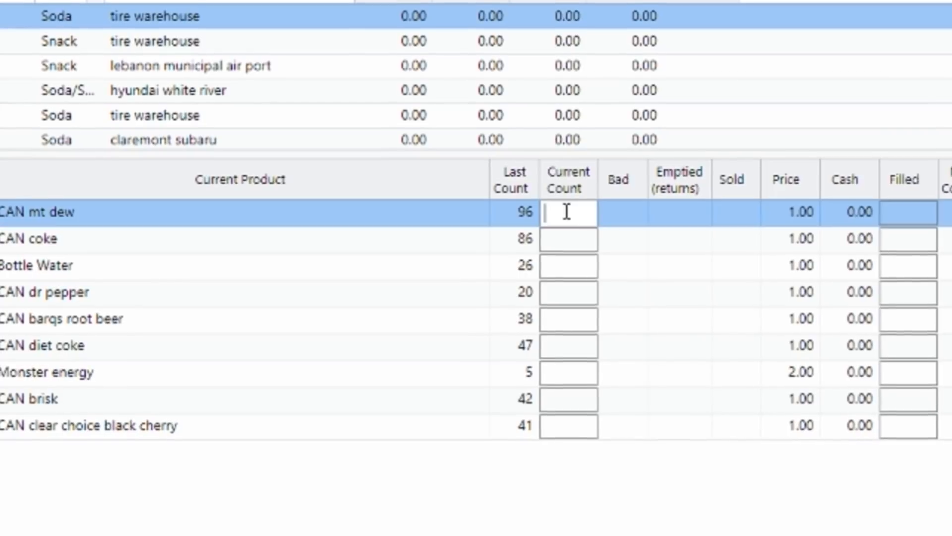
{"action": "type", "text": "24"}
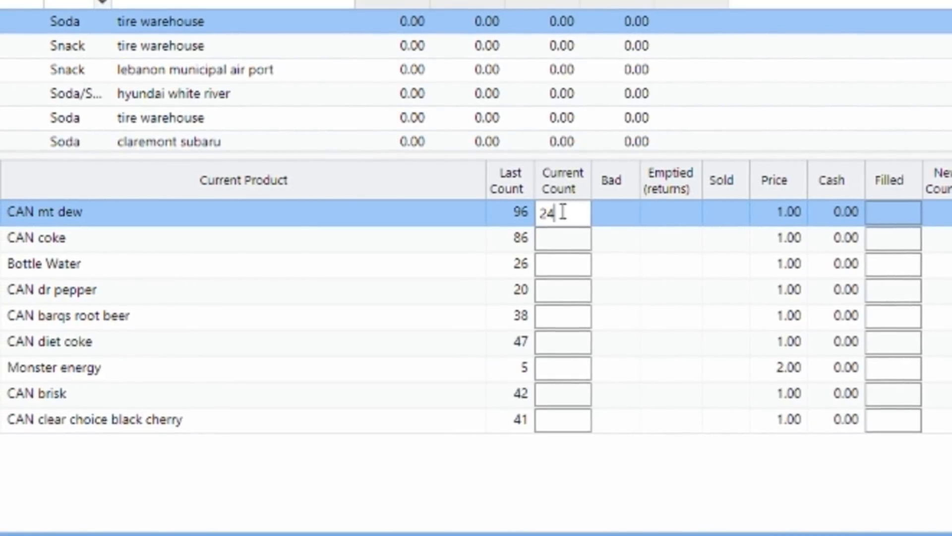
{"action": "key", "text": "Tab"}
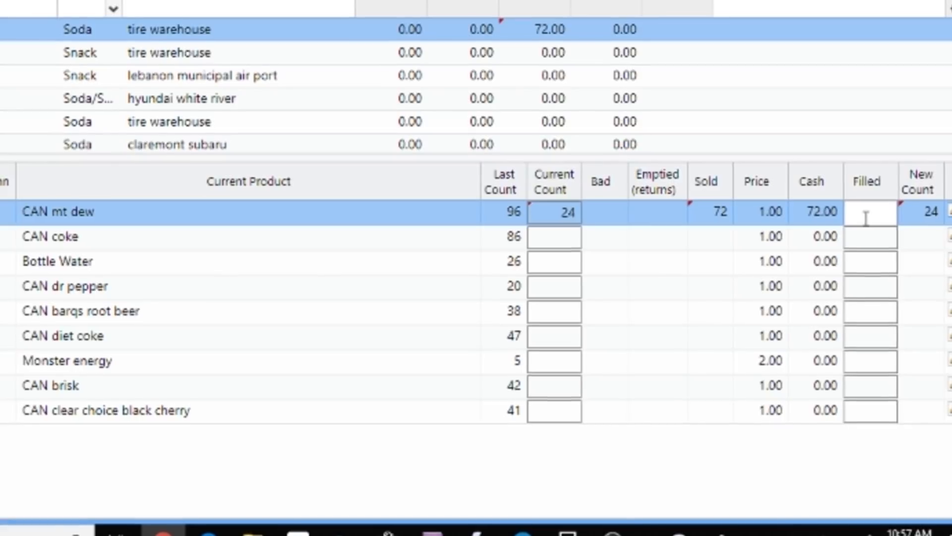
{"action": "type", "text": "48"}
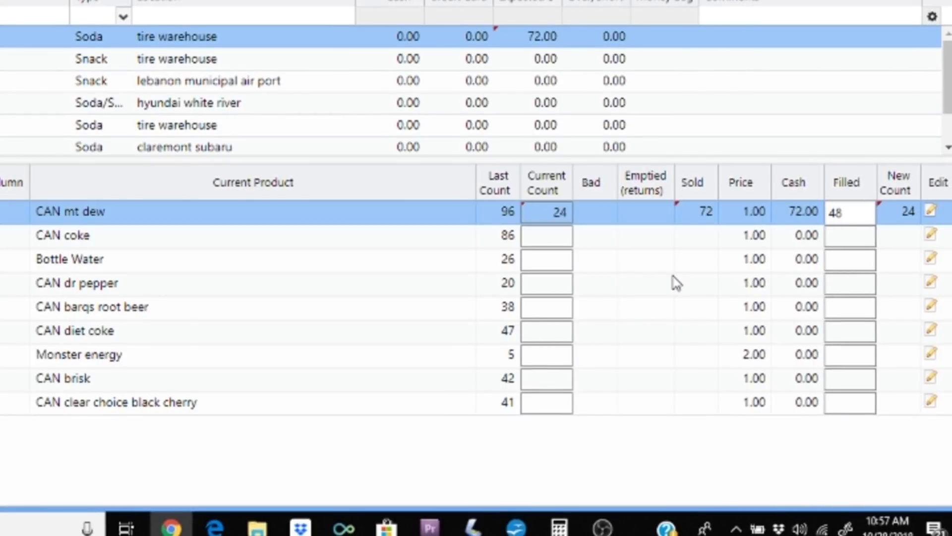
Edit the CAN coke column's results with a current count of 24, 0 bad and 24 emptied as returns.
{"action": "left_click", "coordinate": [565, 235]}
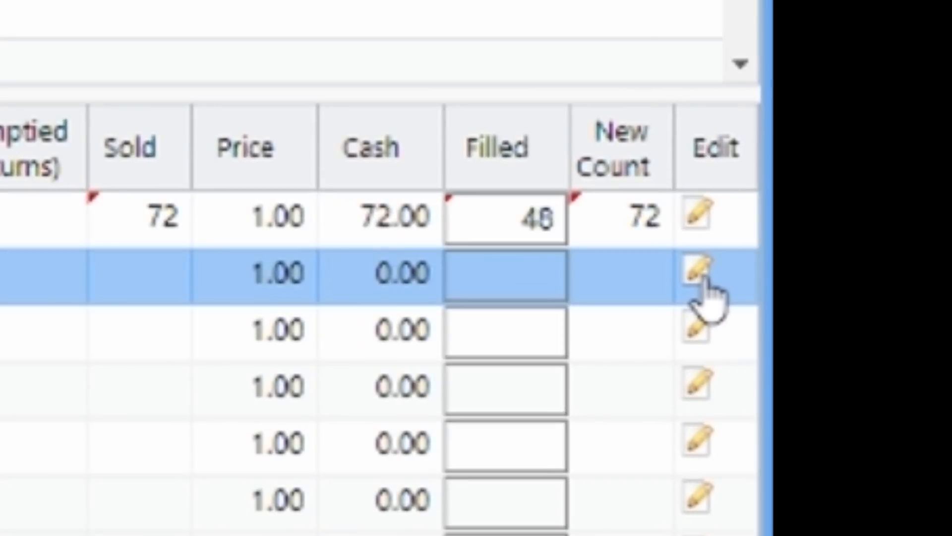
{"action": "left_click", "coordinate": [708, 287]}
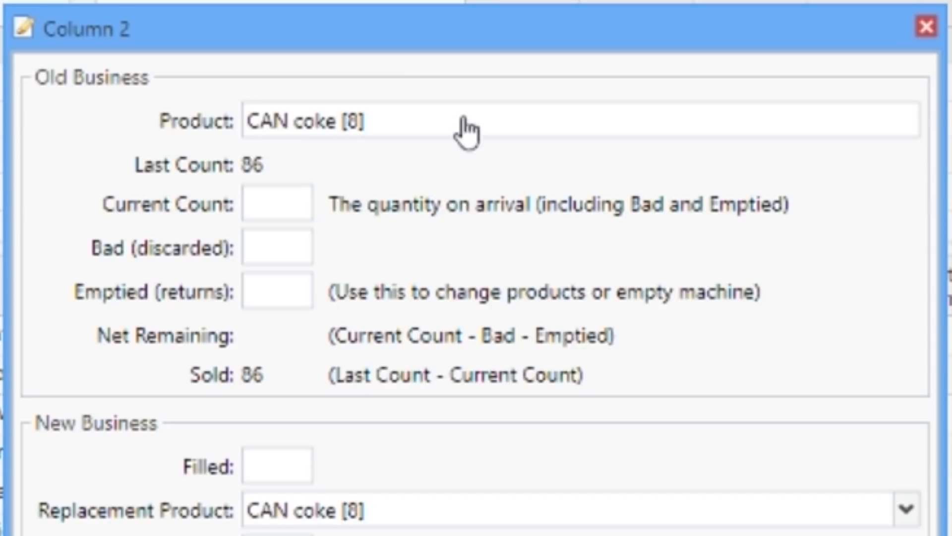
{"action": "left_click", "coordinate": [288, 203]}
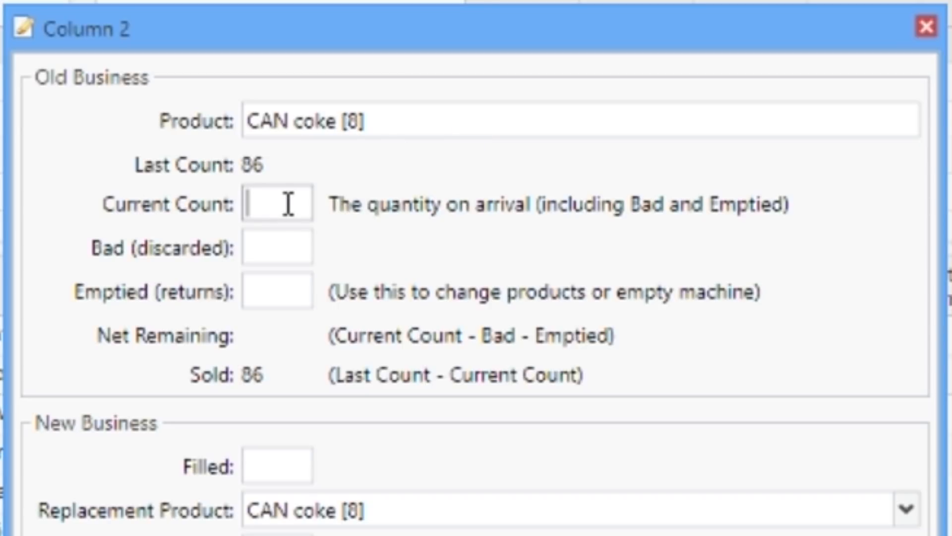
{"action": "type", "text": "24"}
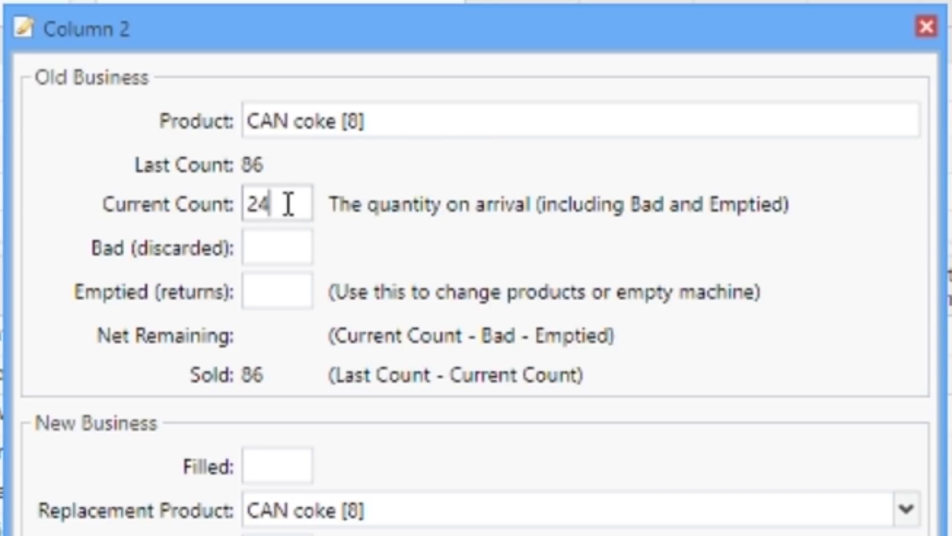
{"action": "left_click", "coordinate": [288, 245]}
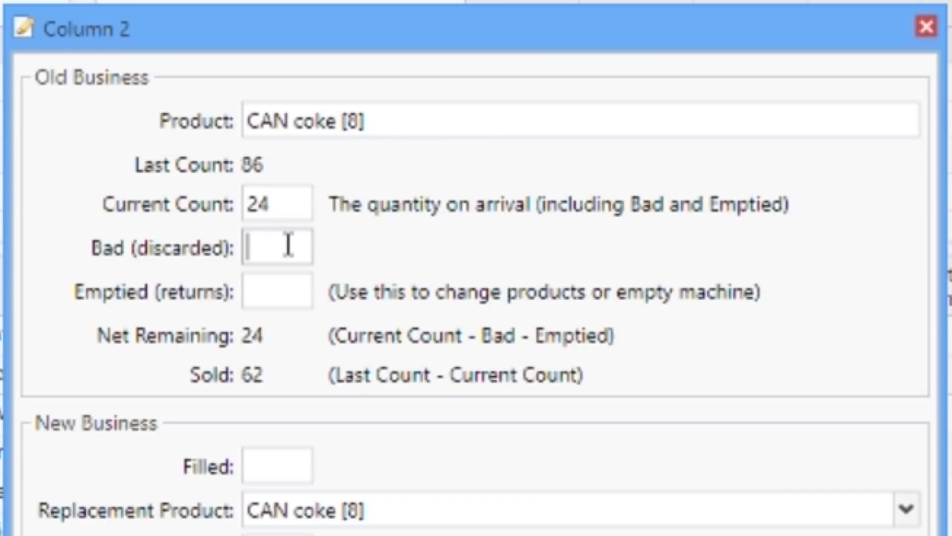
{"action": "left_click", "coordinate": [273, 297]}
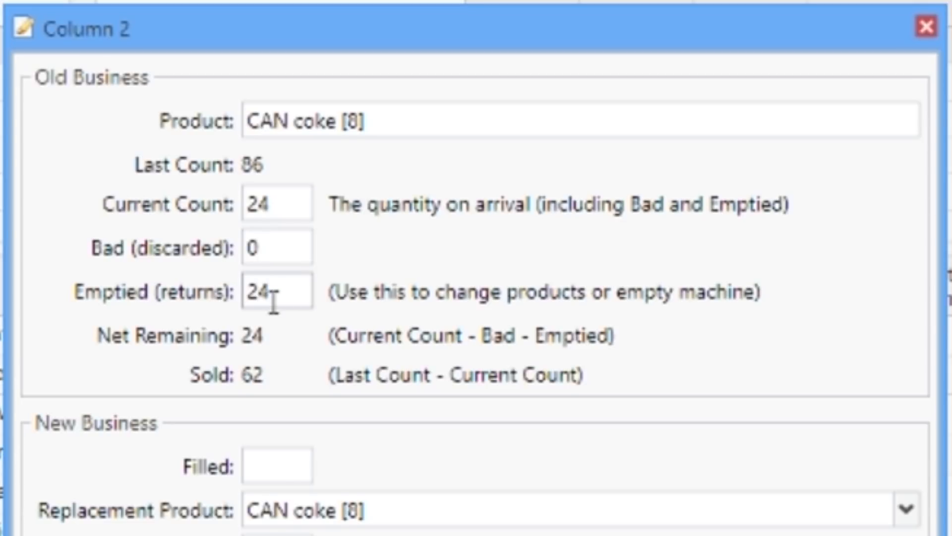
Fill the CAN coke column with 24 of the replacement product CAN sunkist at a new price of 1.25 and save it.
{"action": "left_click", "coordinate": [273, 464]}
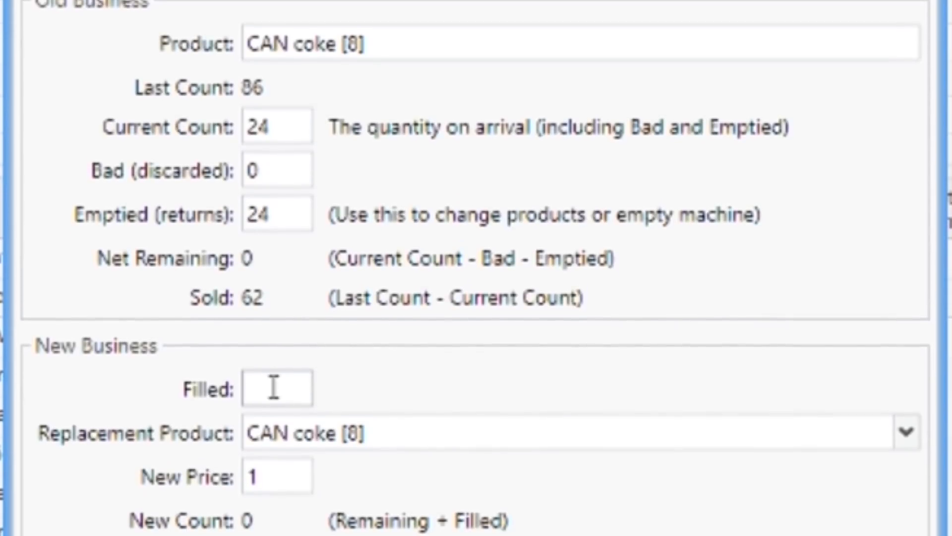
{"action": "type", "text": "24"}
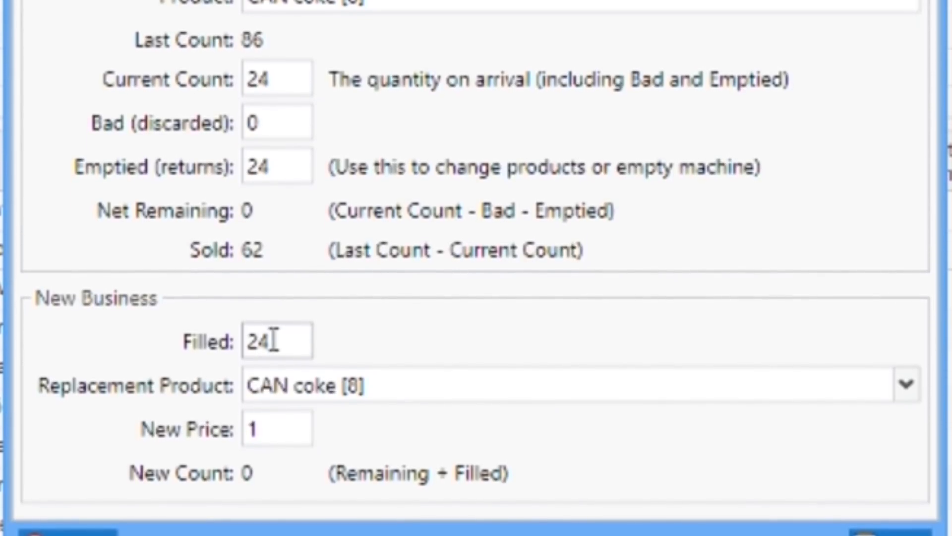
{"action": "left_click", "coordinate": [414, 375]}
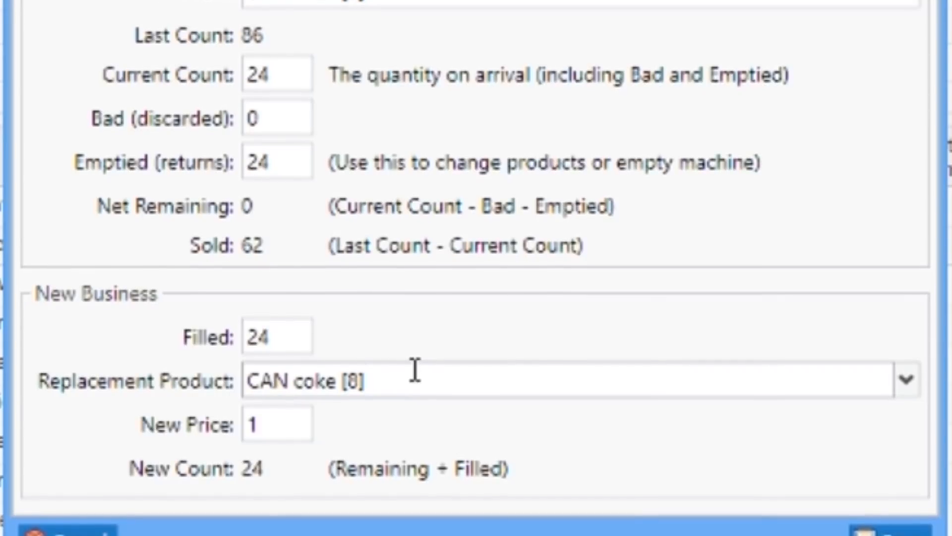
{"action": "key", "text": "ctrl+a"}
{"action": "type", "text": "SUN"}
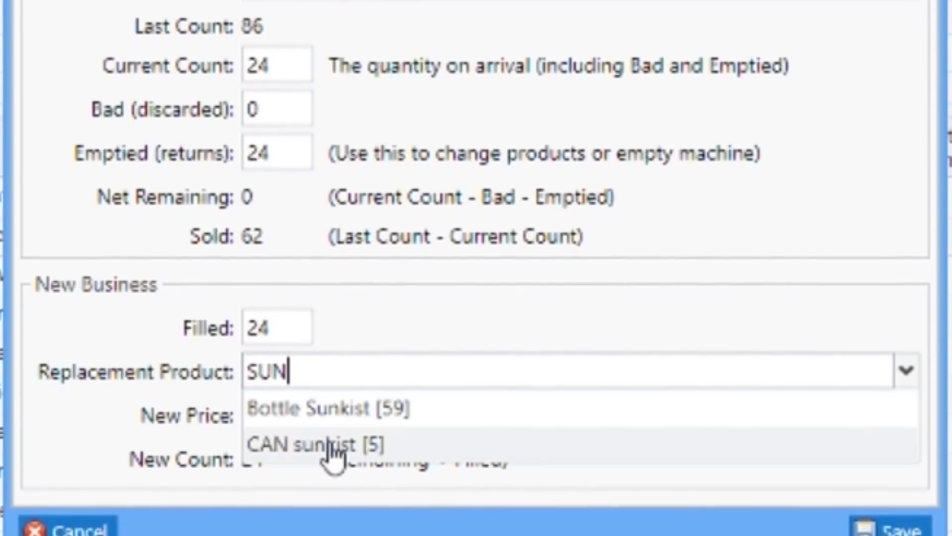
{"action": "left_click", "coordinate": [330, 447]}
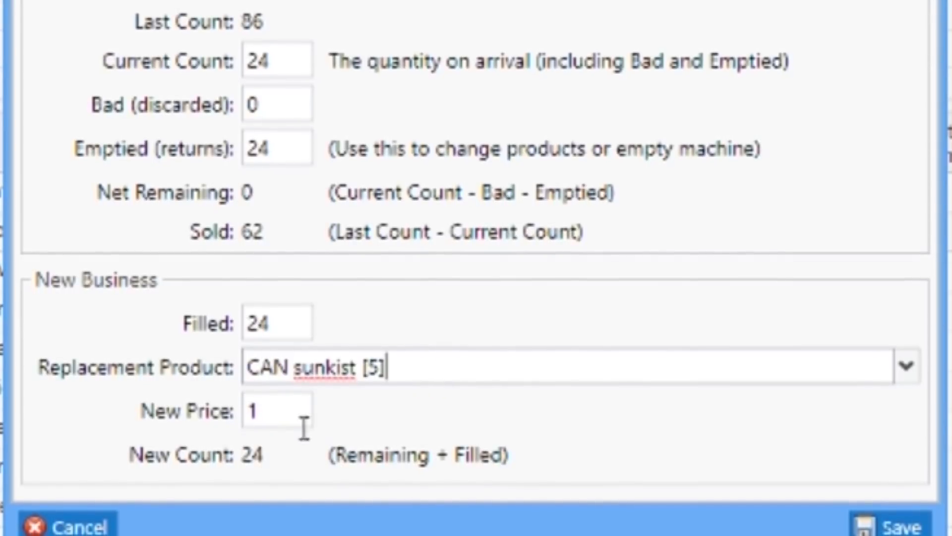
{"action": "left_click", "coordinate": [275, 414]}
{"action": "type", "text": ".25"}
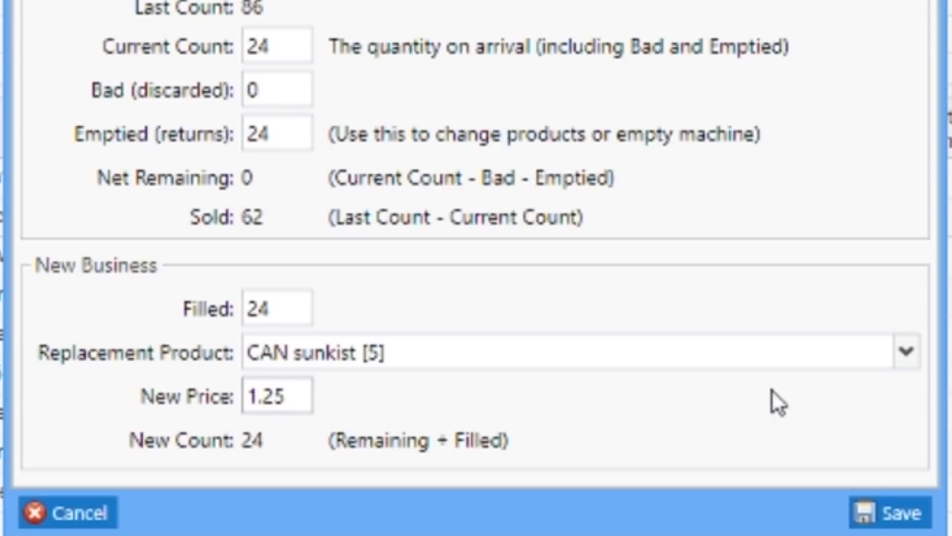
{"action": "left_click", "coordinate": [891, 511]}
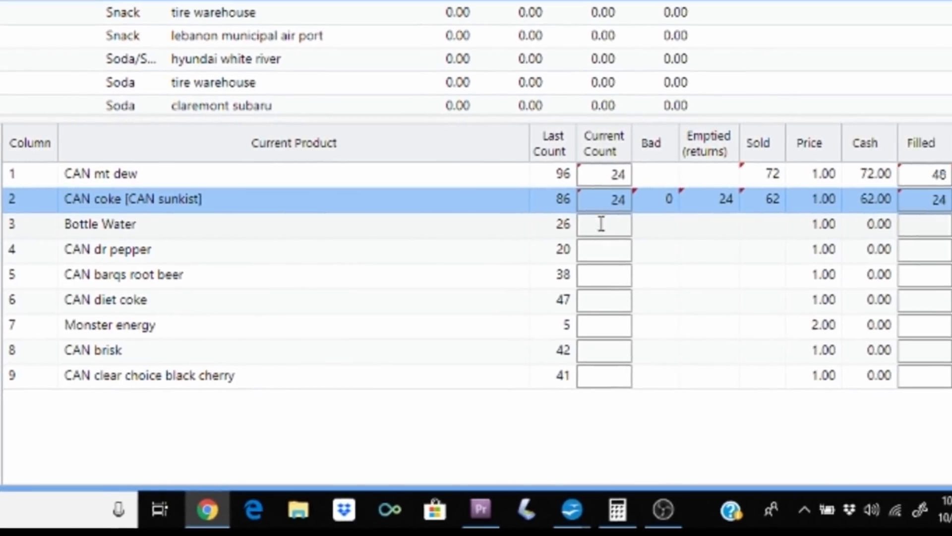
Enter current count 24 and 48 filled for Bottle Water, and current count 20 and 48 filled for CAN dr pepper.
{"action": "left_click", "coordinate": [601, 224]}
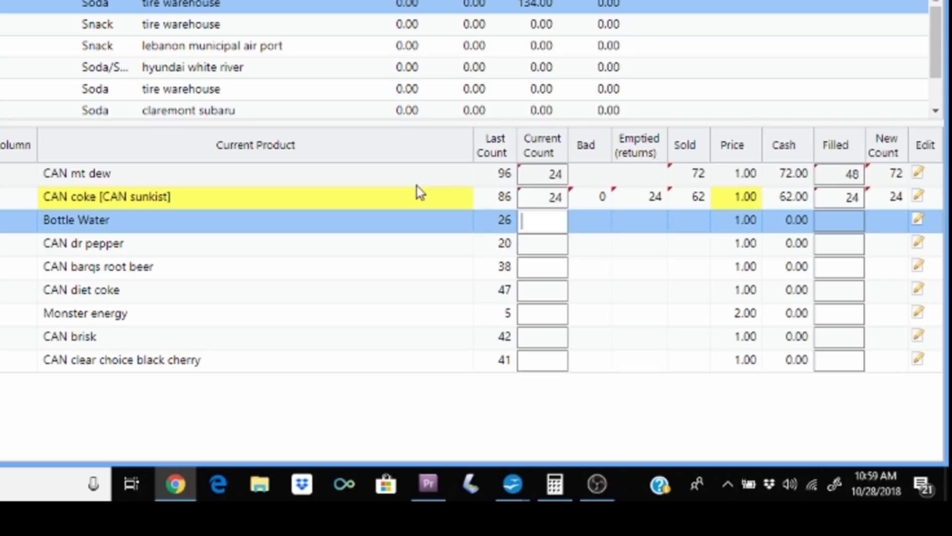
{"action": "key", "text": "Tab"}
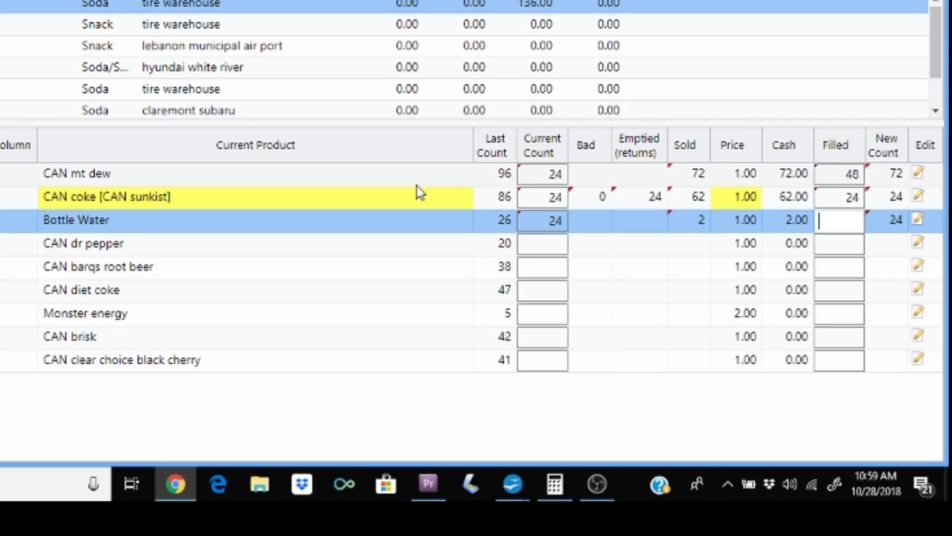
{"action": "type", "text": "48"}
{"action": "key", "text": "Tab"}
{"action": "type", "text": "20"}
{"action": "key", "text": "Tab"}
{"action": "type", "text": "48"}
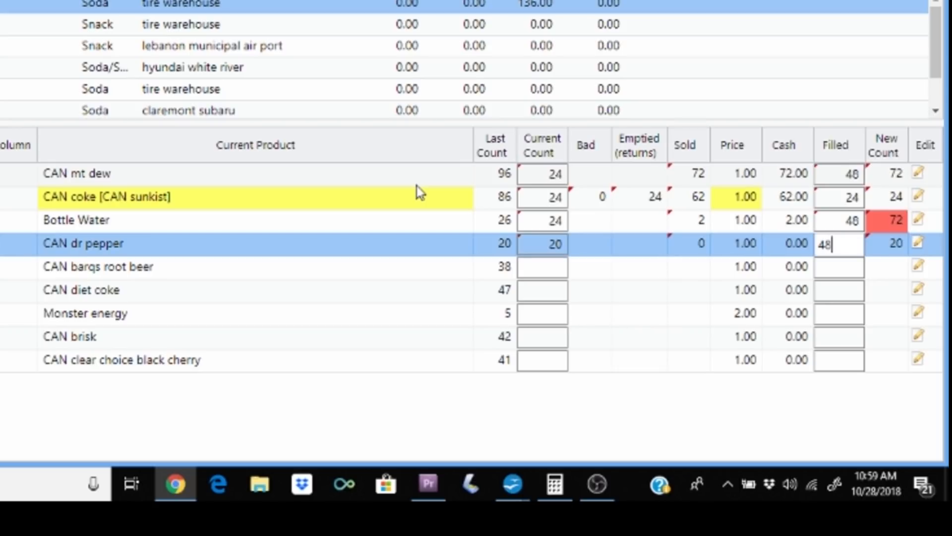
Enter a current count of 24 and 48 filled for CAN barqs root beer.
{"action": "key", "text": "Tab"}
{"action": "type", "text": "2"}
{"action": "key", "text": "Tab"}
{"action": "type", "text": "48"}
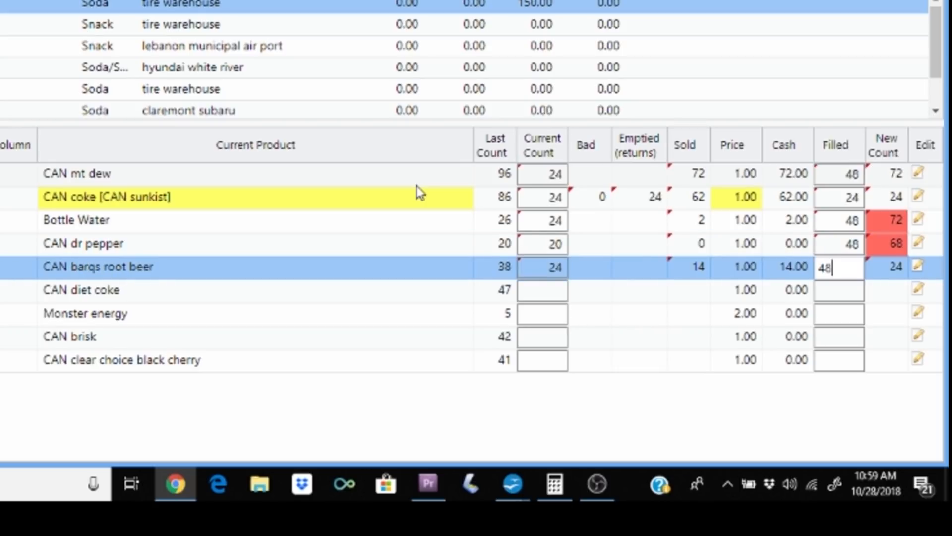
{"action": "key", "text": "Tab"}
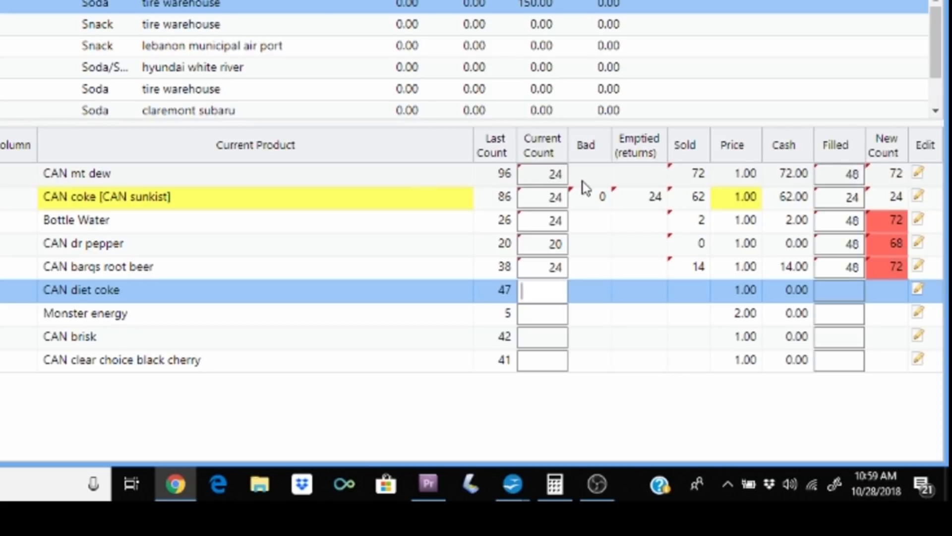
Close the trip results and discard the entered changes.
{"action": "mouse_move", "coordinate": [877, 219]}
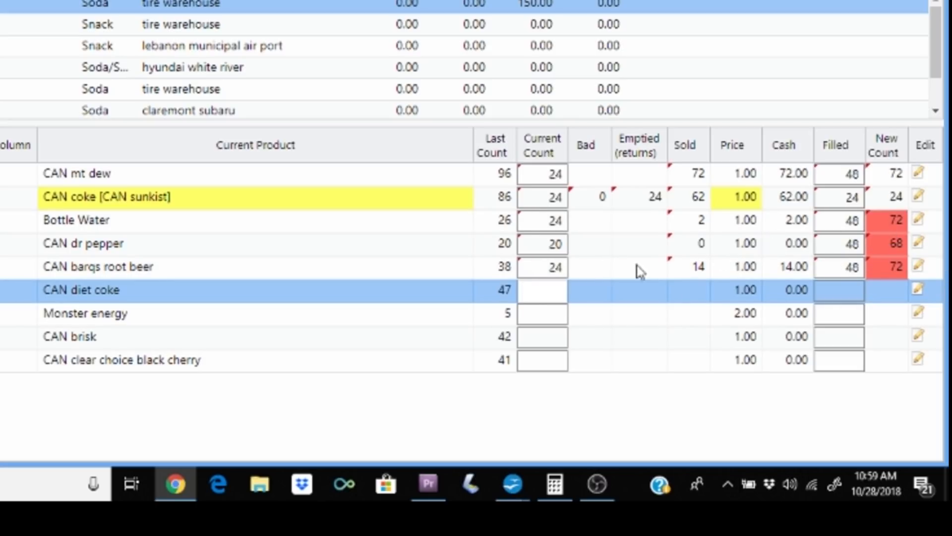
{"action": "left_click", "coordinate": [560, 282]}
{"action": "key", "text": "Escape"}
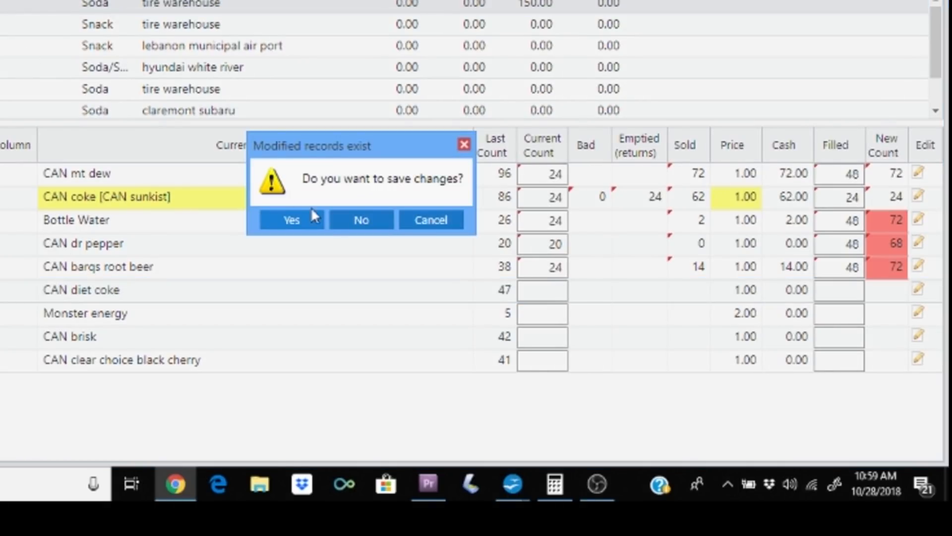
{"action": "left_click", "coordinate": [362, 222]}
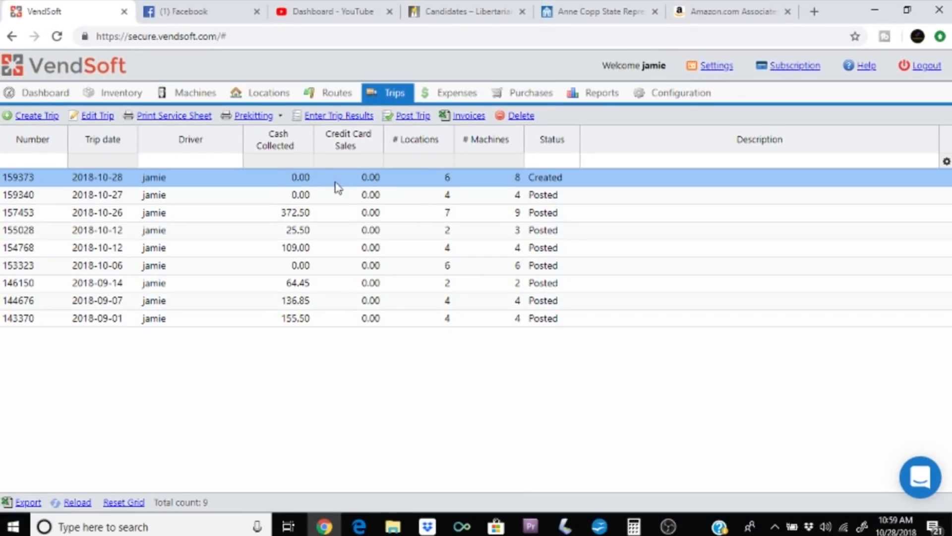
Delete the 2018-10-28 trip with status Created and confirm the deletion.
{"action": "right_click", "coordinate": [337, 187]}
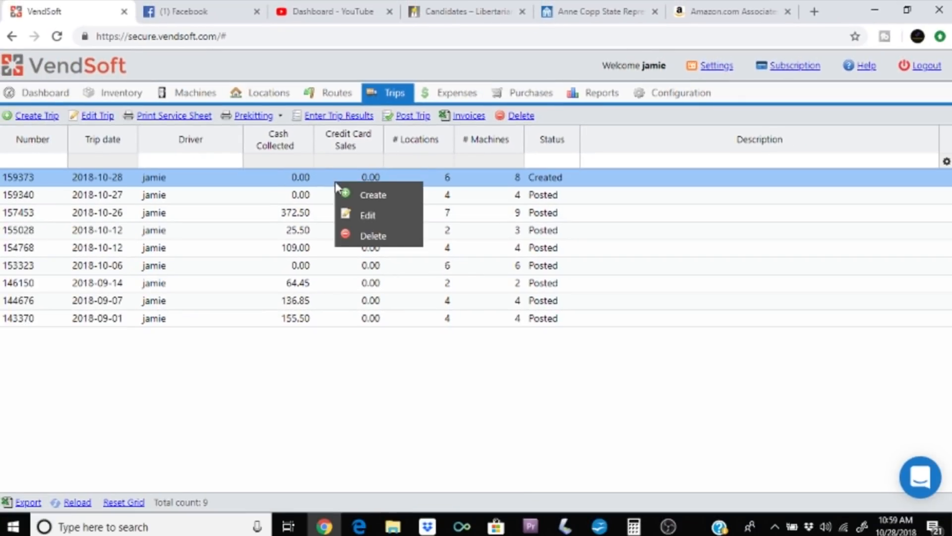
{"action": "left_click", "coordinate": [373, 236]}
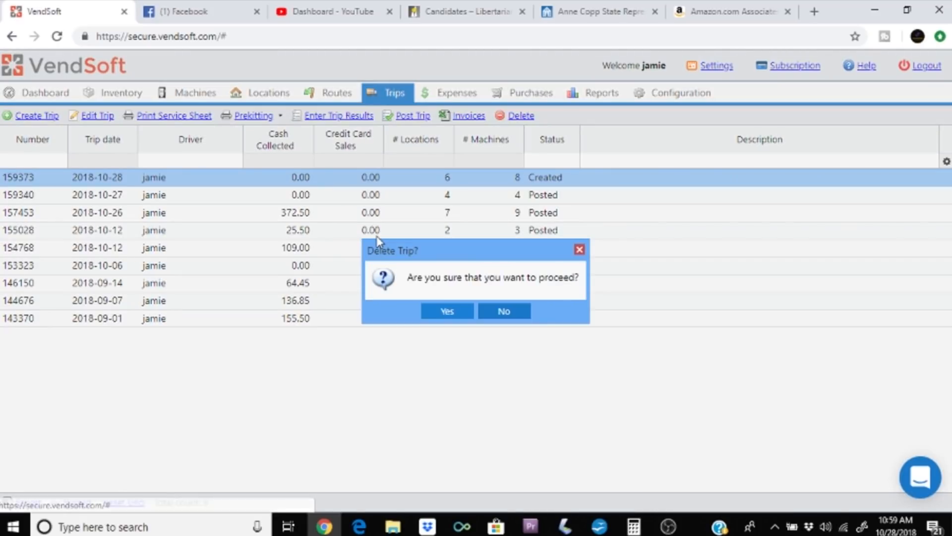
{"action": "left_click", "coordinate": [447, 312]}
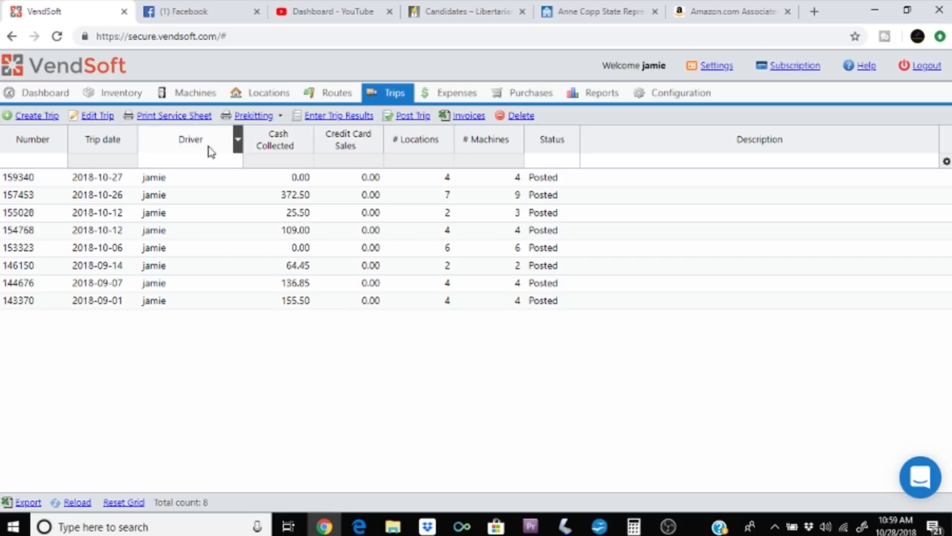
Open the dashboard and examine the Top Products sales list and the sales value of each pie chart slice.
{"action": "left_click", "coordinate": [34, 100]}
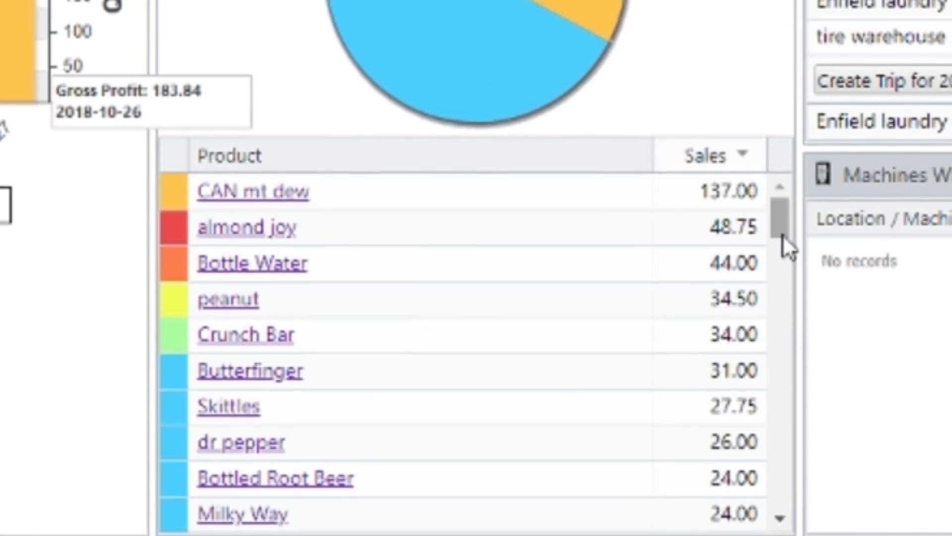
{"action": "left_click_drag", "start_coordinate": [627, 367], "coordinate": [628, 392]}
{"action": "left_click_drag", "start_coordinate": [786, 333], "coordinate": [799, 434]}
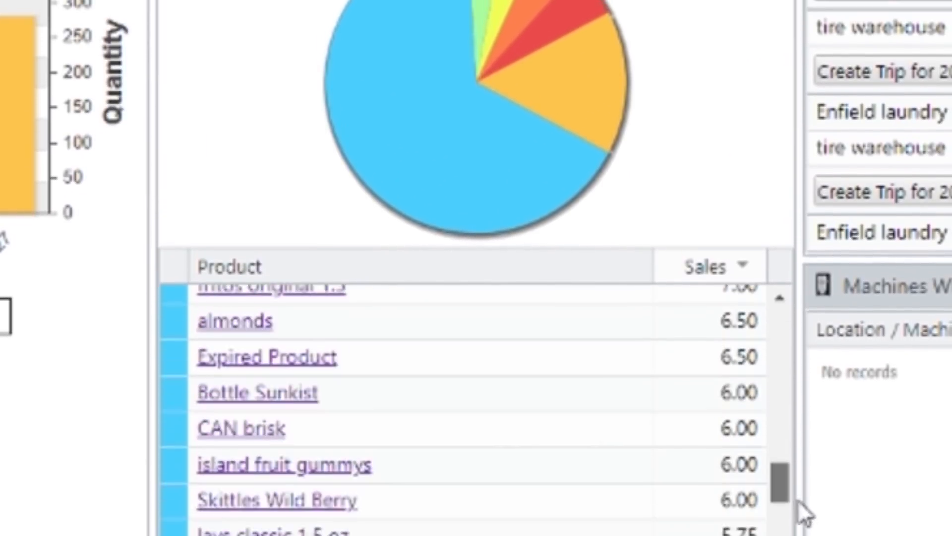
{"action": "left_click_drag", "start_coordinate": [797, 501], "coordinate": [810, 438]}
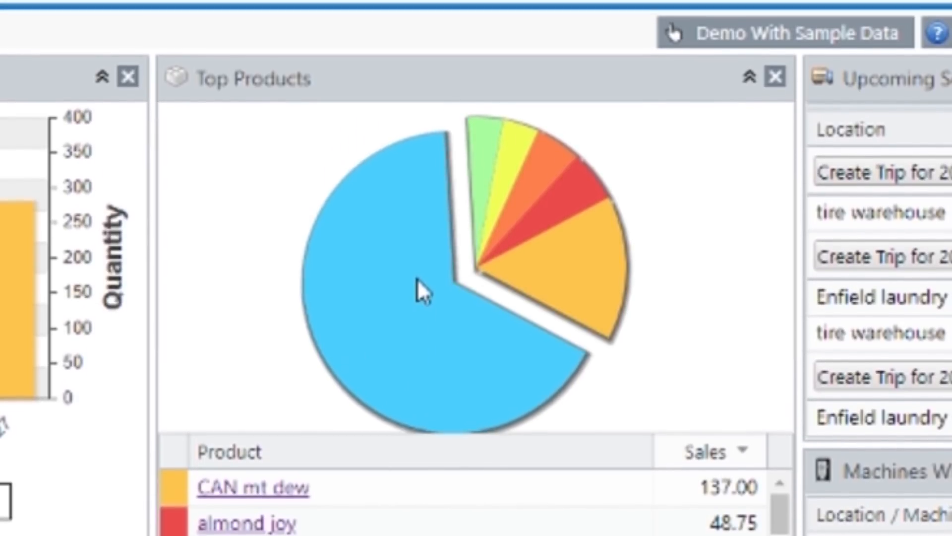
{"action": "mouse_move", "coordinate": [418, 257]}
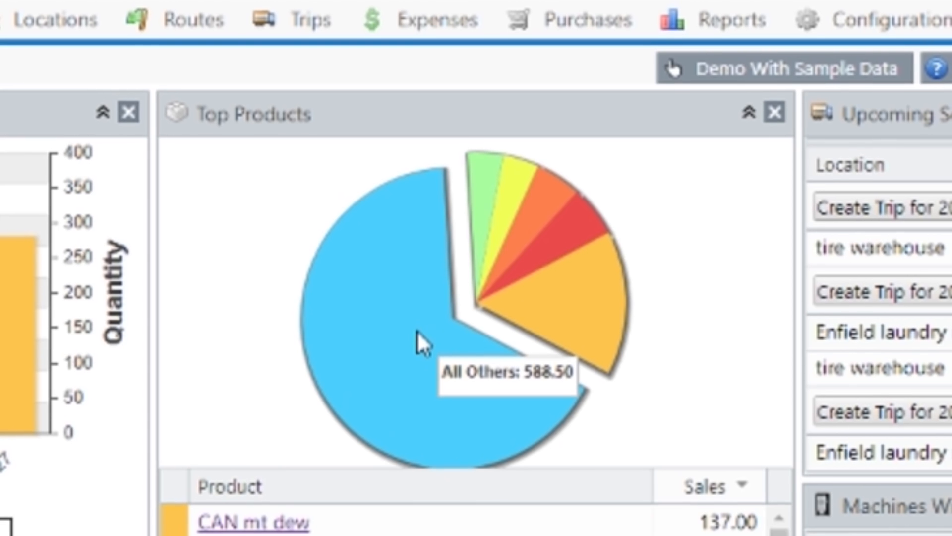
{"action": "mouse_move", "coordinate": [510, 165]}
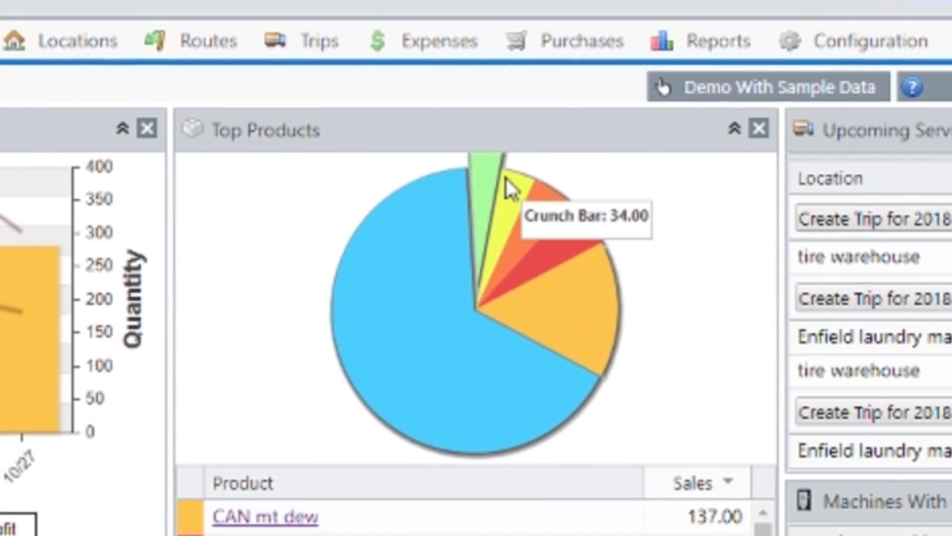
{"action": "mouse_move", "coordinate": [526, 208]}
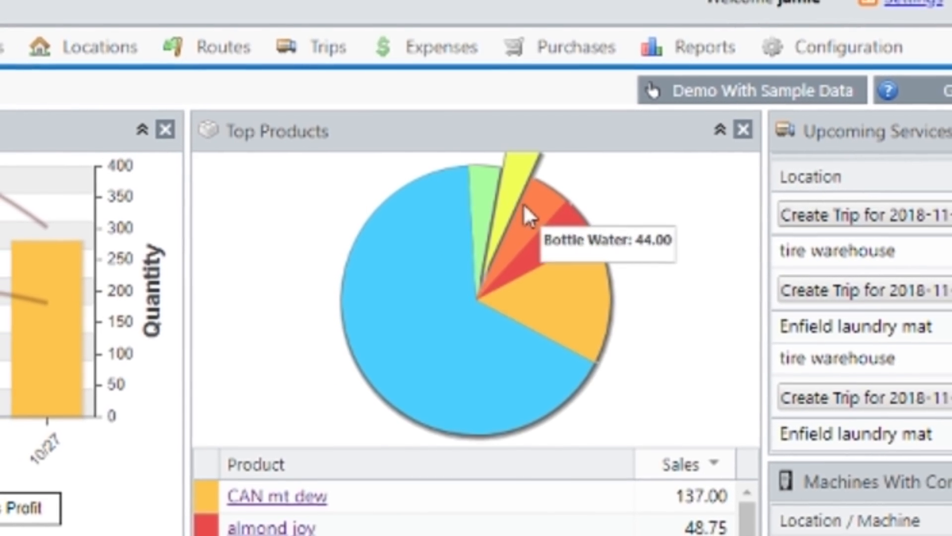
{"action": "mouse_move", "coordinate": [569, 272]}
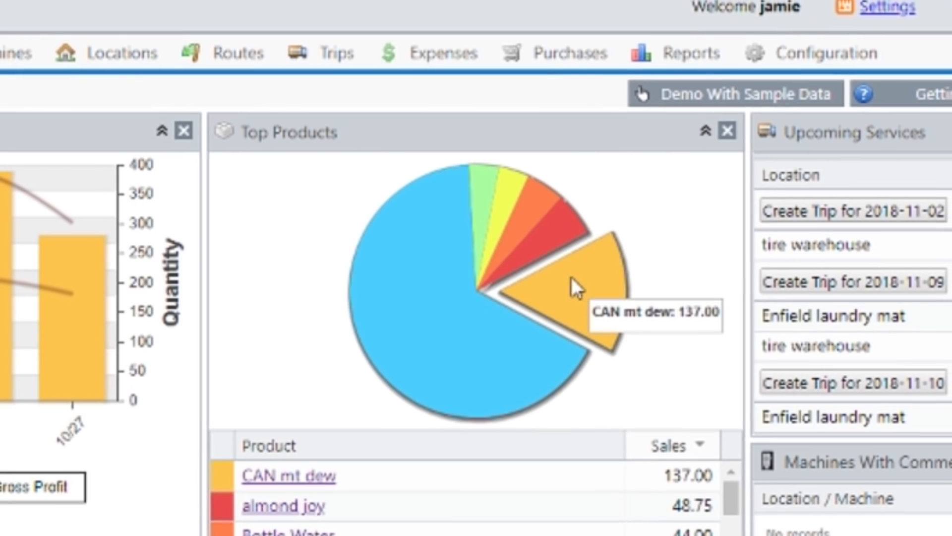